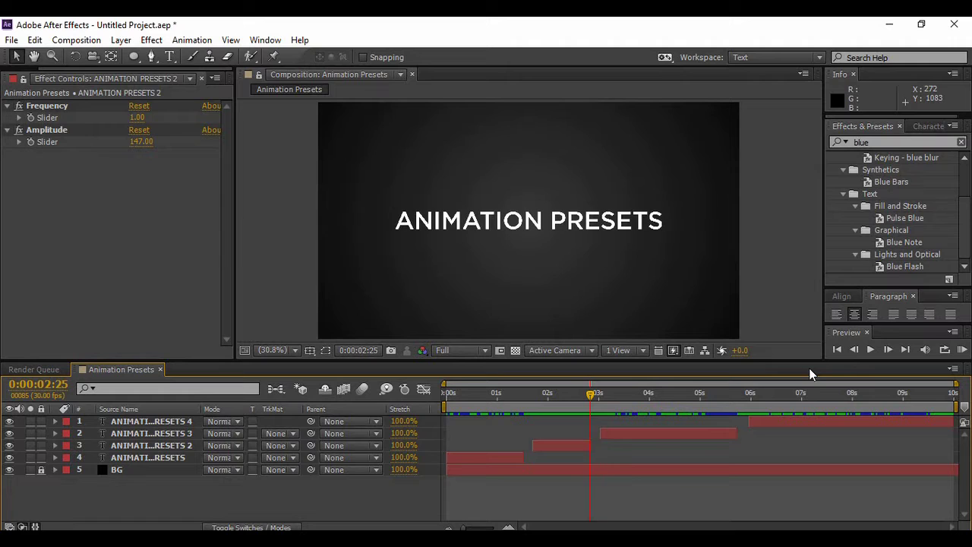
Play back the finished title animation from the first frame to preview the example text effects, and stop playback
left_click(842, 351)
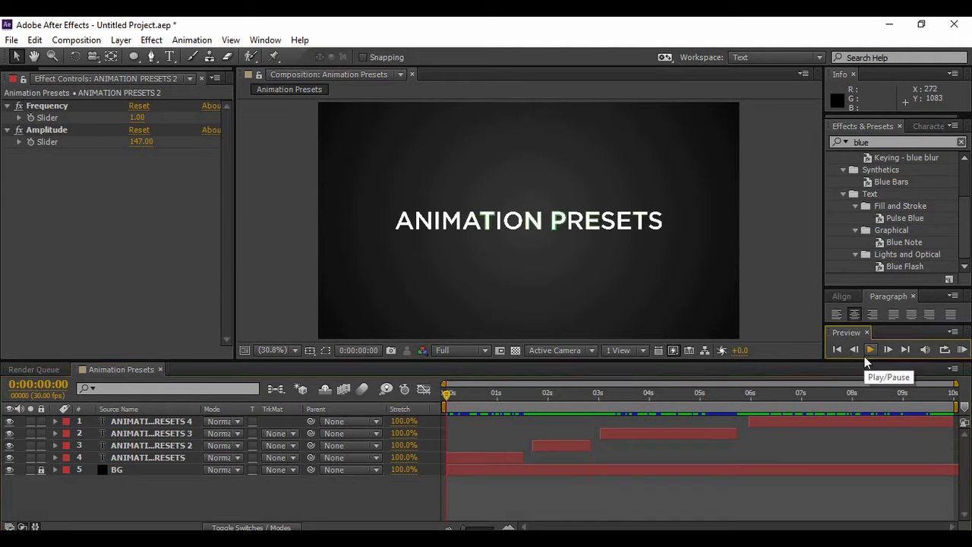
left_click(864, 354)
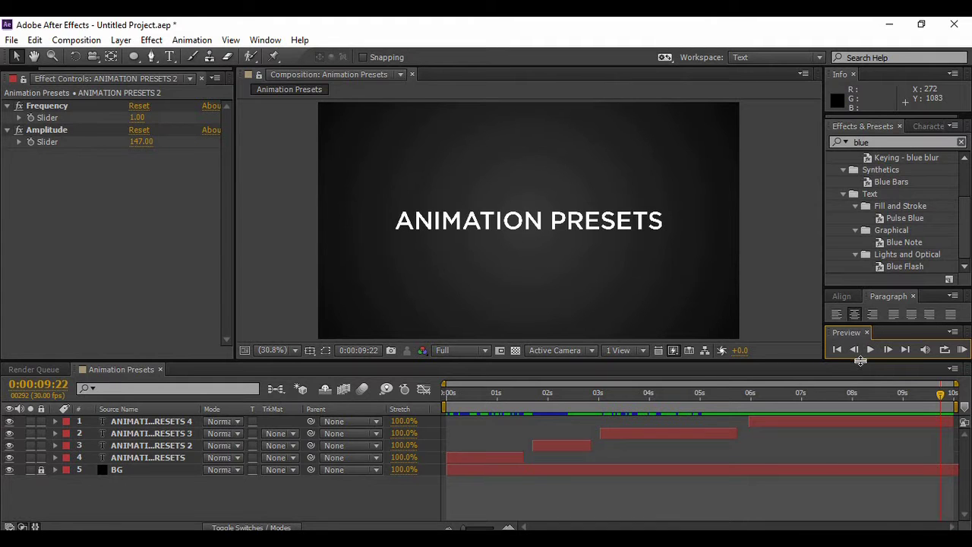
left_click(860, 361)
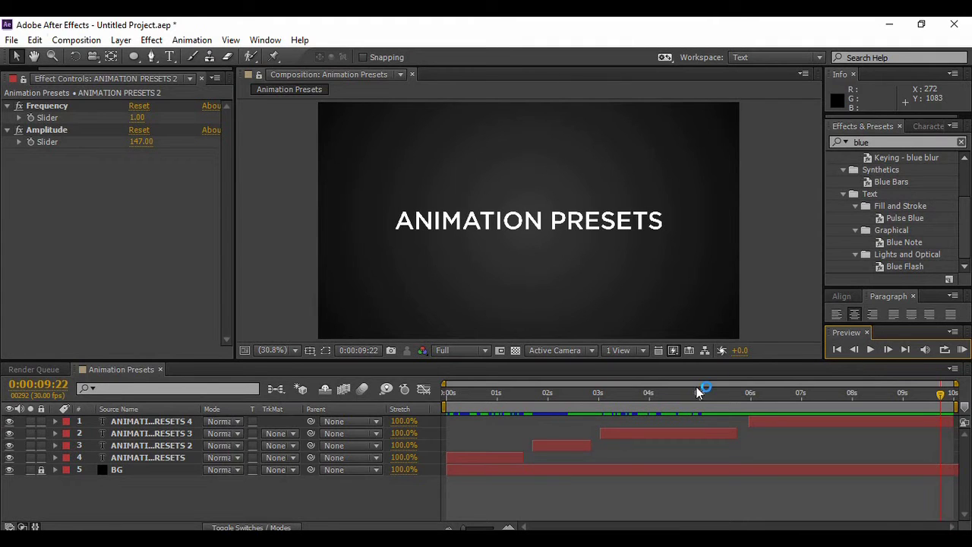
Create a new composition named "Animation Presets" at 1920 x 1080 px, 30 fps, with a 10-second duration
left_click(91, 40)
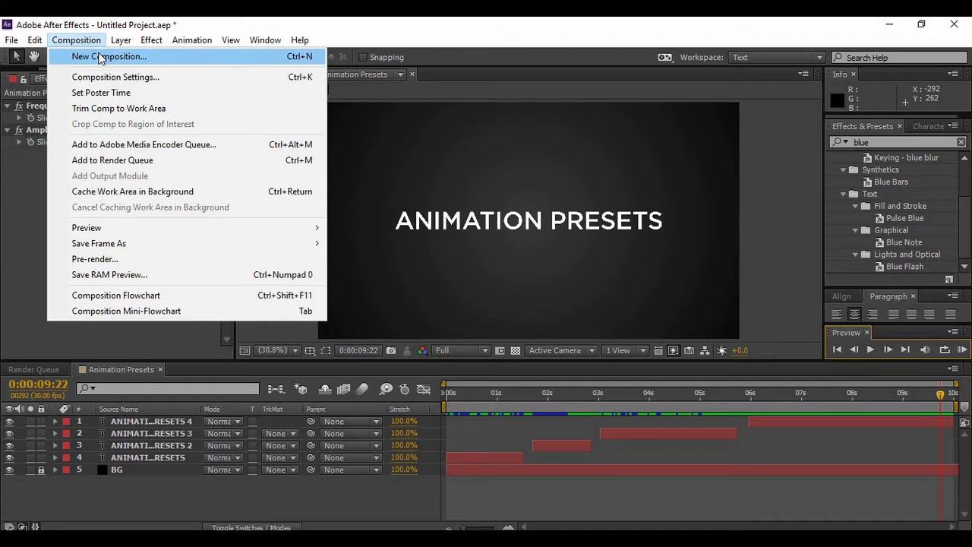
left_click(101, 57)
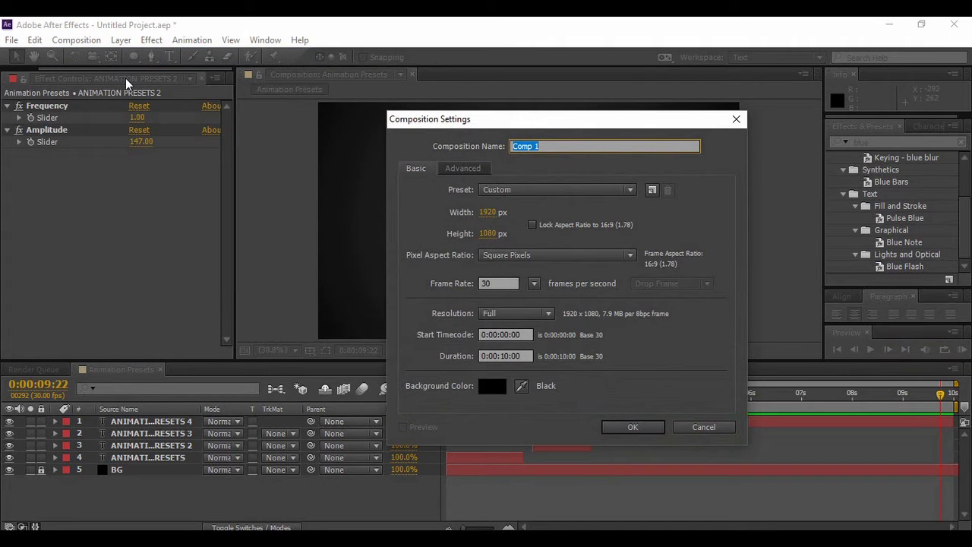
left_click_drag(439, 125, 255, 161)
type("Animation Presets")
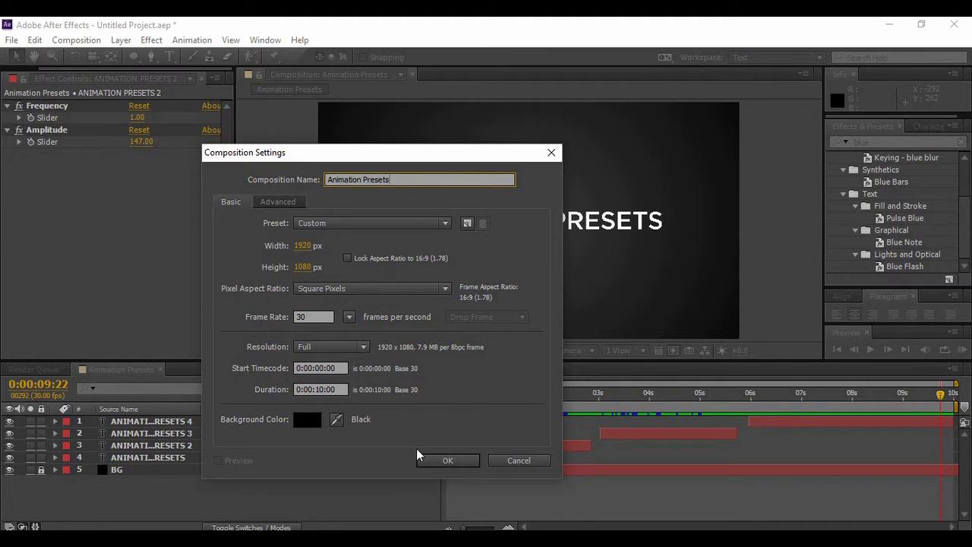
left_click(447, 461)
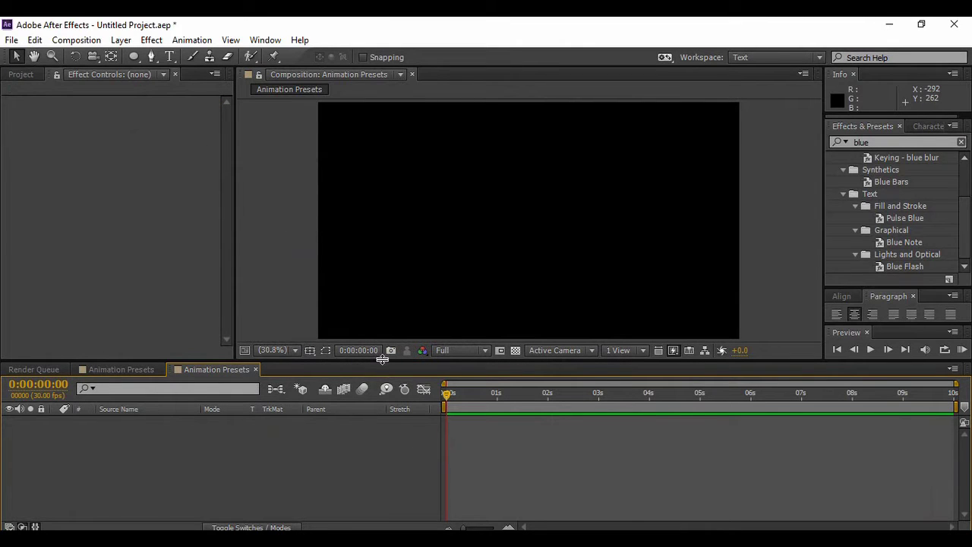
Add a black 1920 x 1080 px solid layer named "BG" to the new composition
left_click_drag(382, 358, 387, 385)
right_click(318, 486)
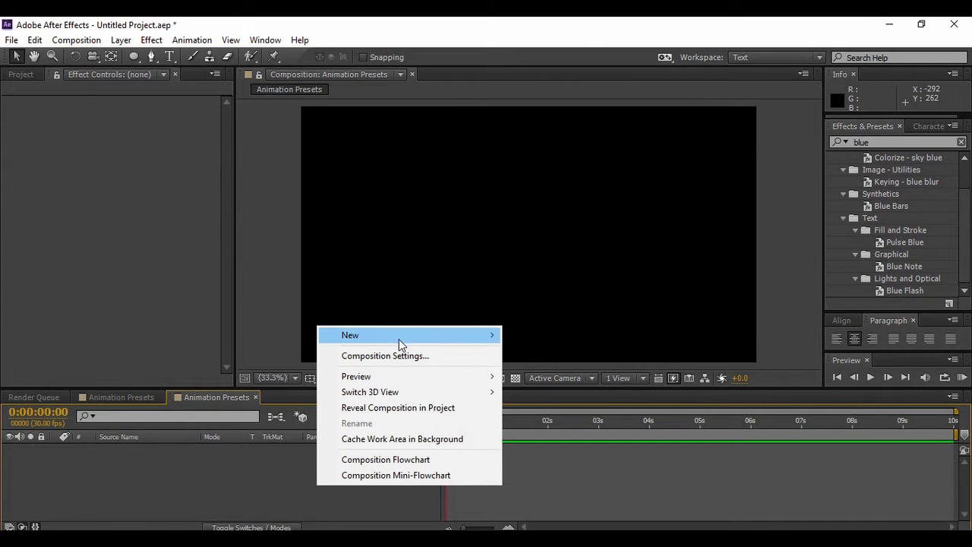
mouse_move(396, 335)
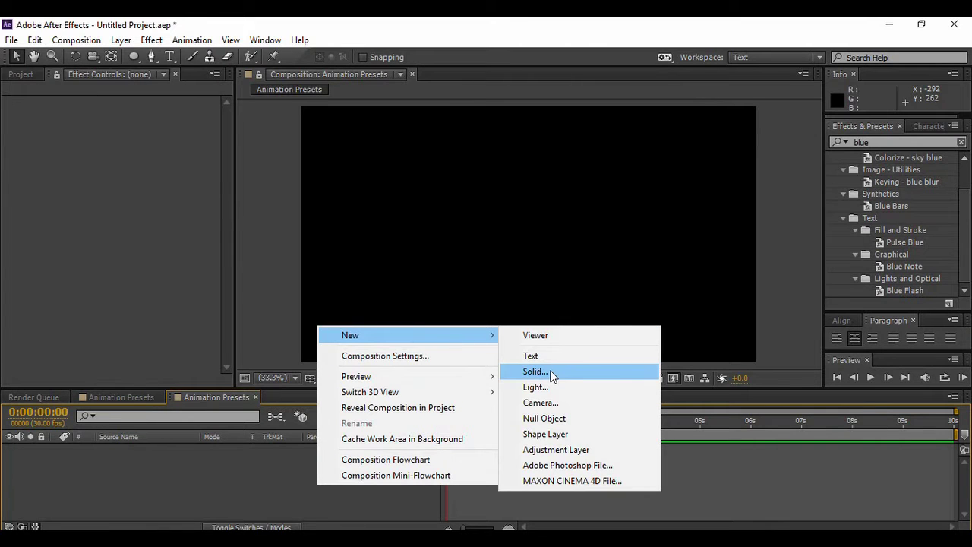
left_click(552, 373)
type("BG")
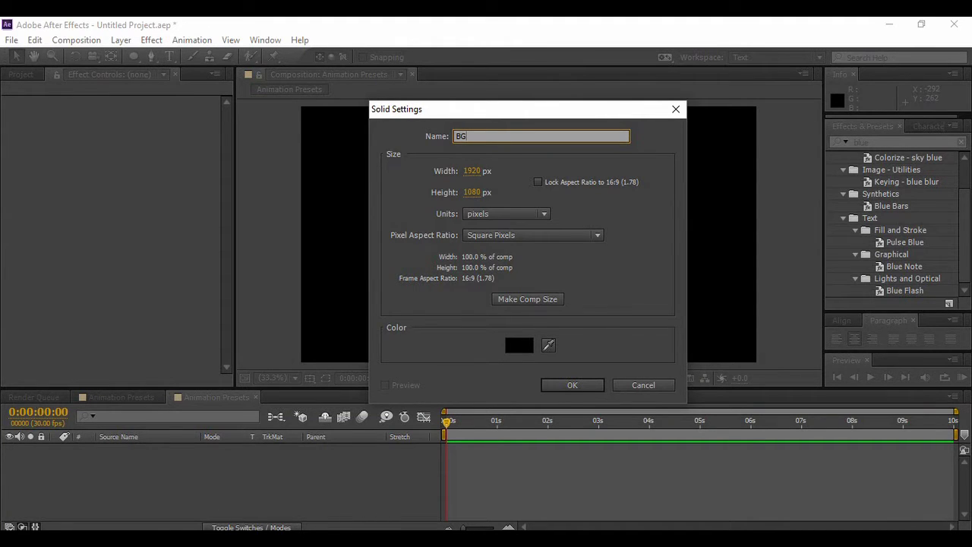
key("Return")
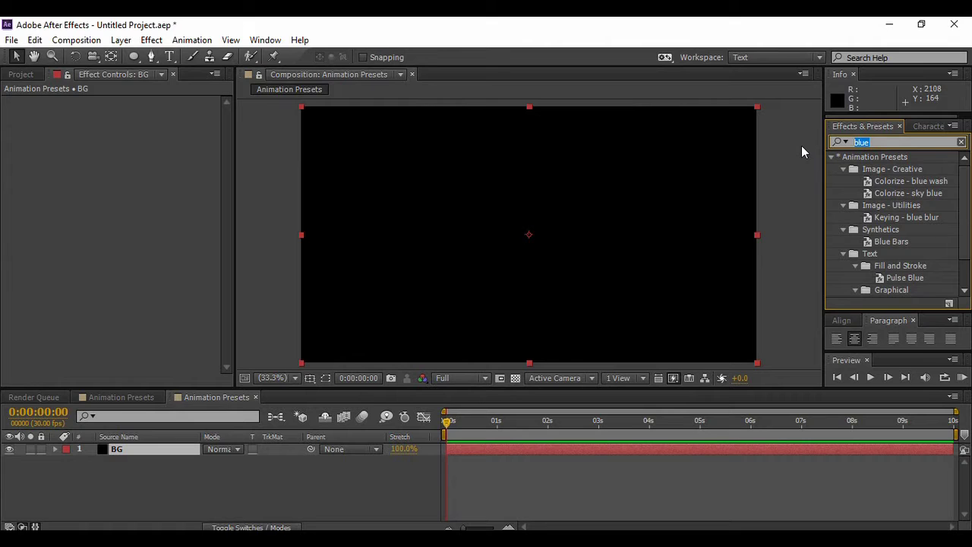
Search the effects for "ramp" and apply Gradient Ramp to the BG solid
type("ra")
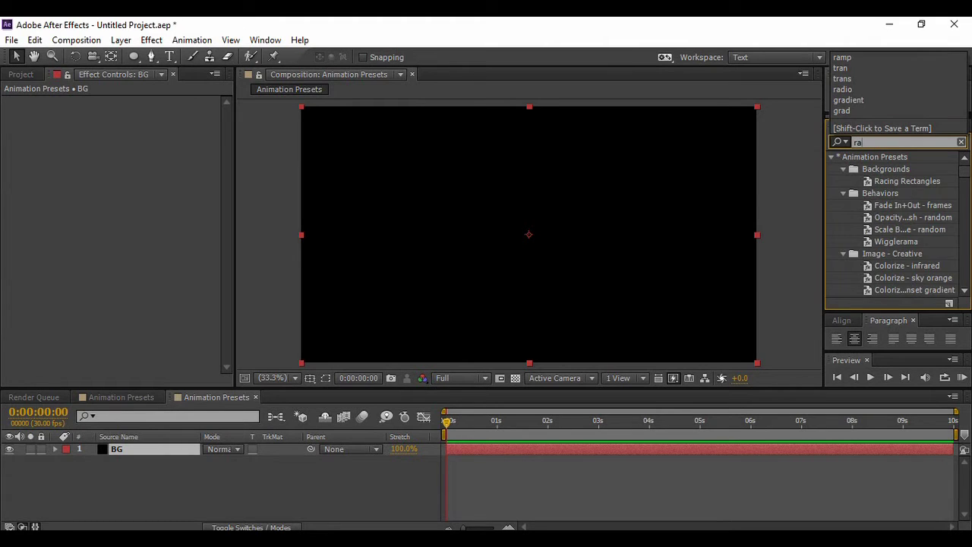
type("mp")
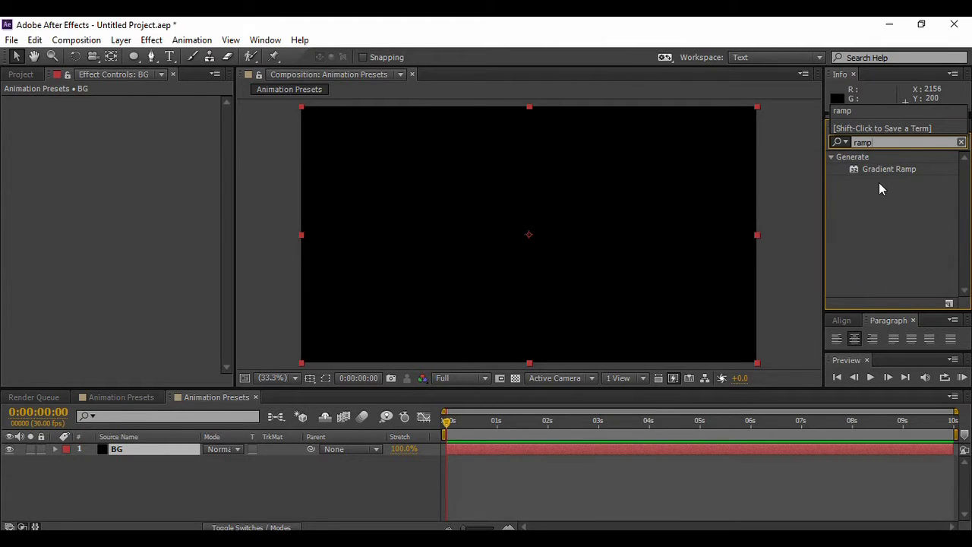
key("Return")
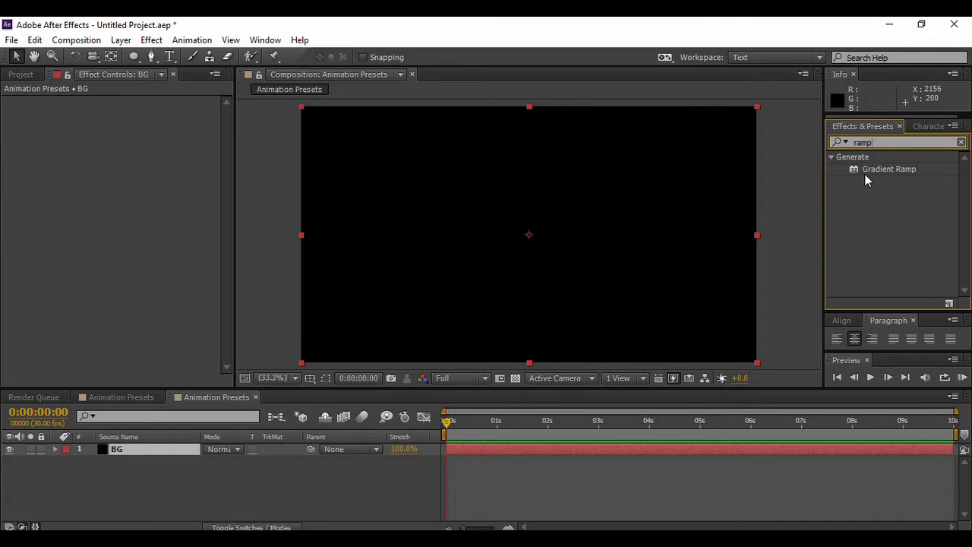
left_click_drag(870, 166, 608, 182)
Make the gradient a Radial Ramp starting at about 960, 543 and ending outside the frame at about -462, 1026
left_click(182, 164)
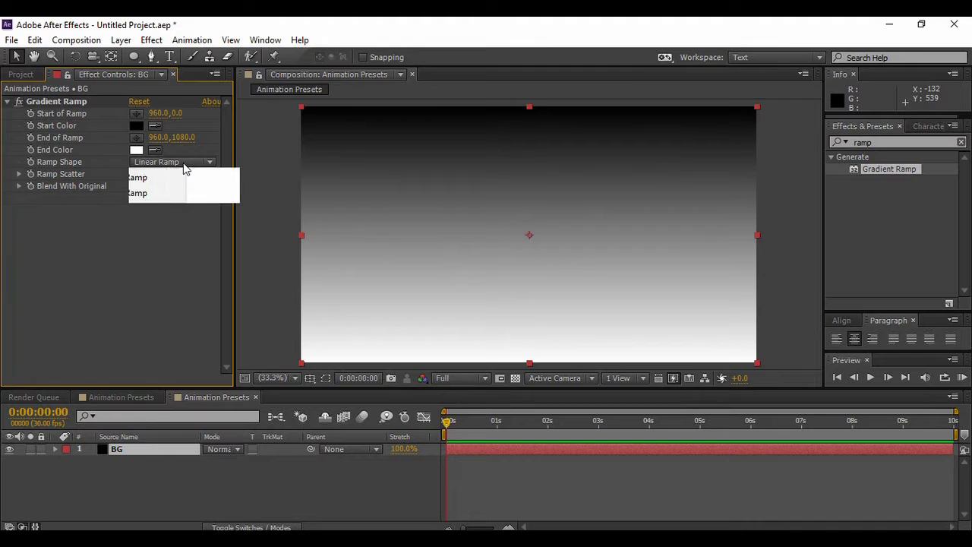
left_click(181, 196)
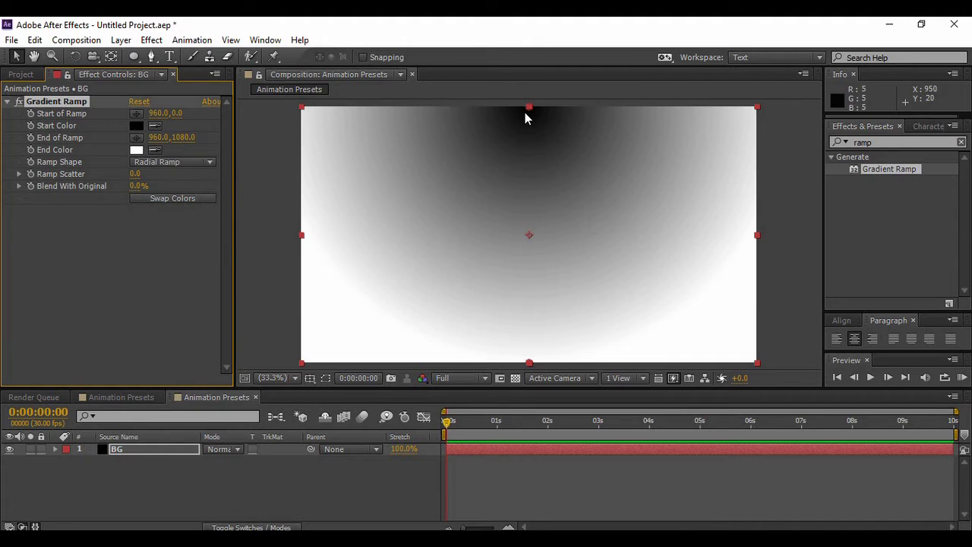
left_click_drag(529, 108, 527, 240)
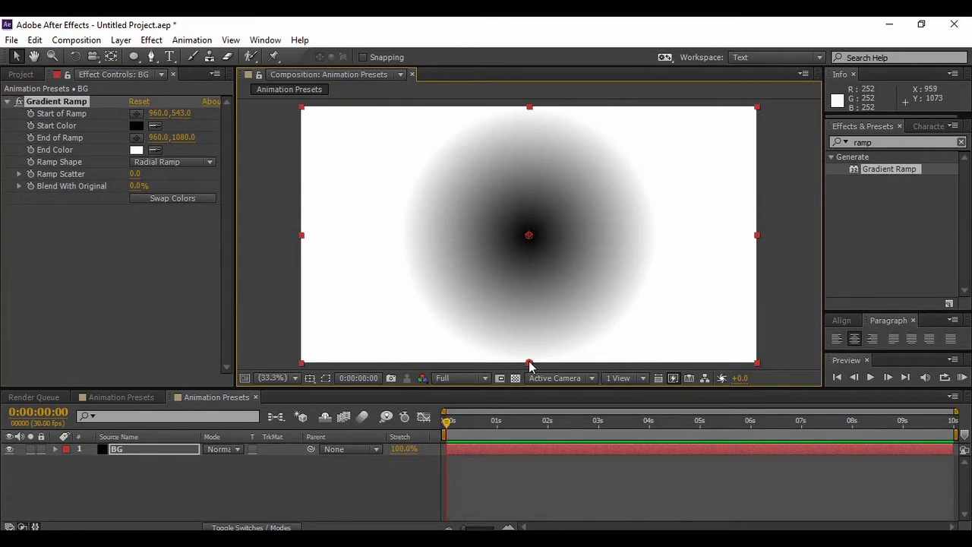
left_click_drag(530, 364, 191, 350)
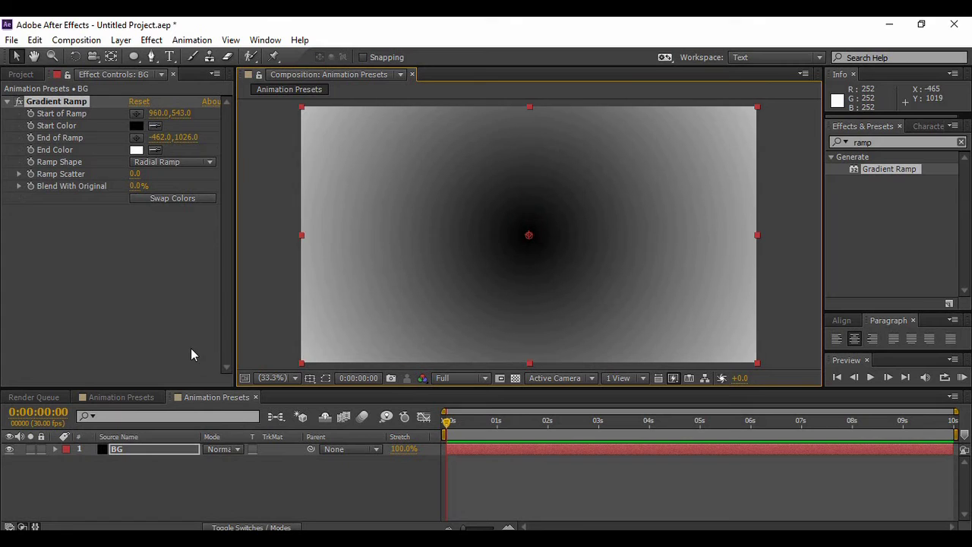
Swap the gradient's start and end colors and set the start color to dark gray 474747
left_click(148, 199)
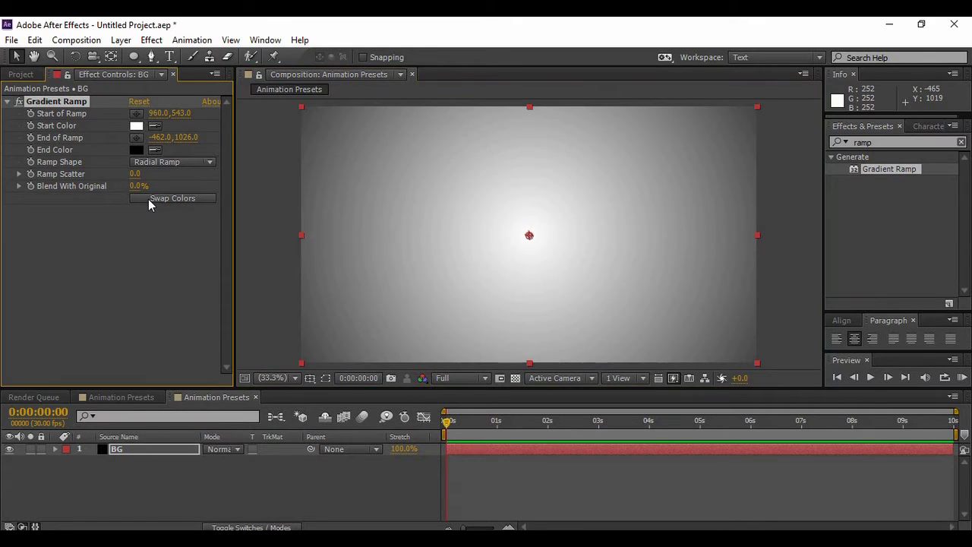
left_click(137, 126)
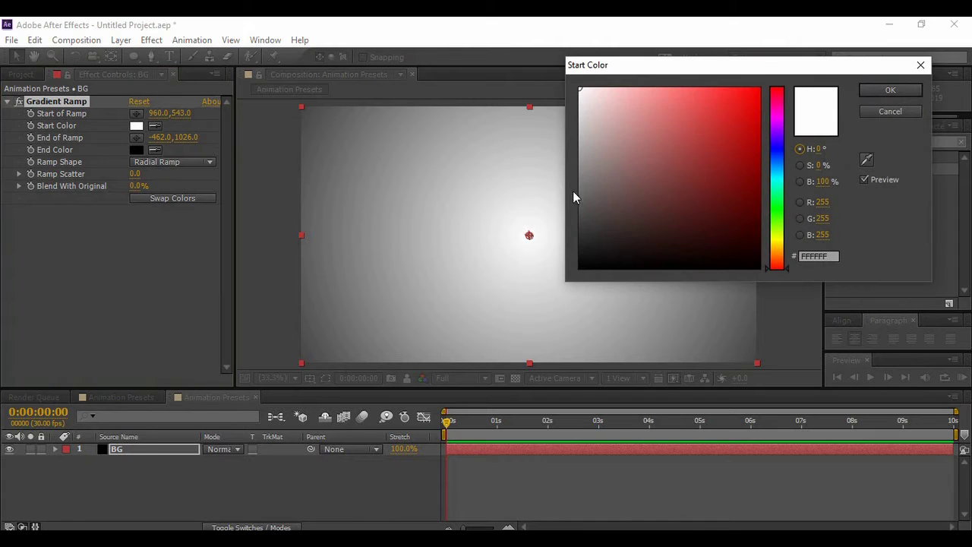
left_click_drag(578, 198, 578, 218)
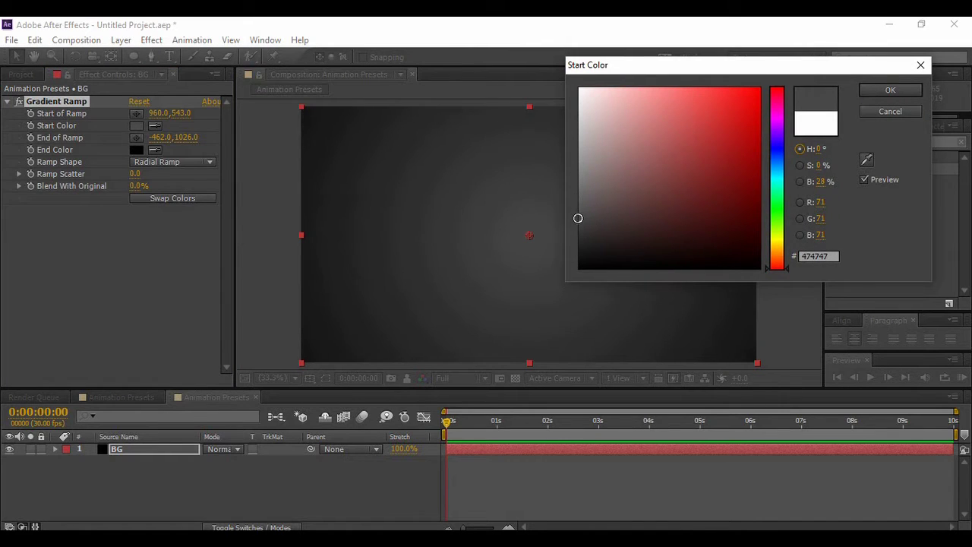
left_click(893, 90)
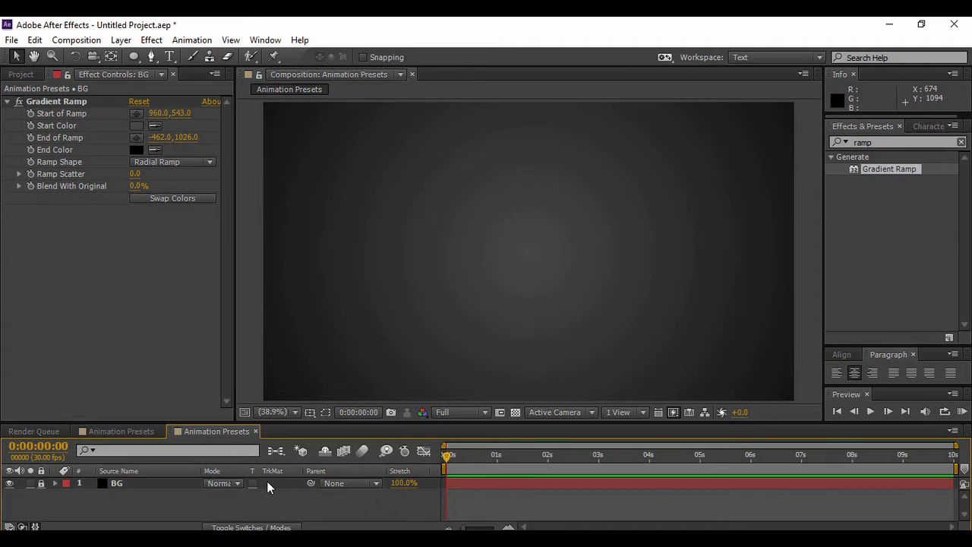
Create a text layer above the background reading "Animation Presets"
right_click(310, 502)
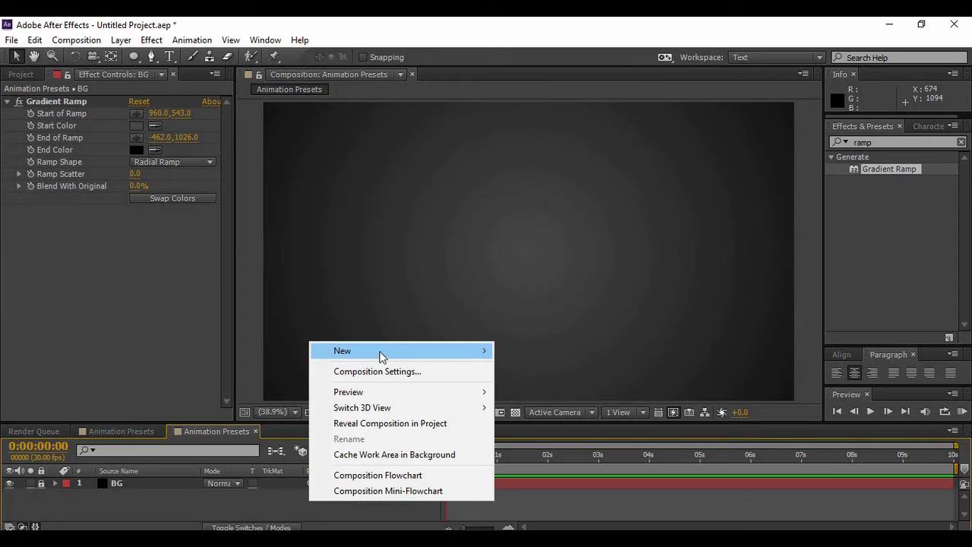
mouse_move(376, 357)
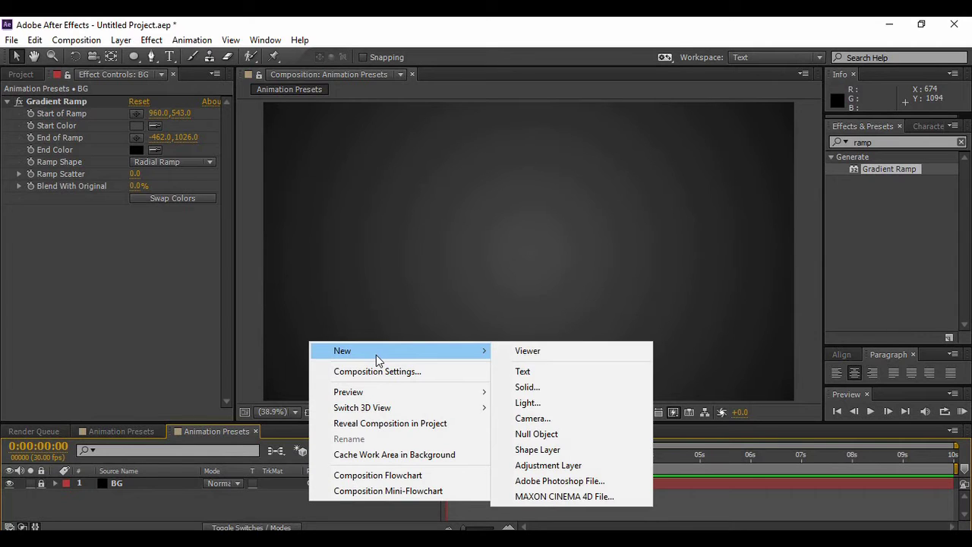
left_click(532, 371)
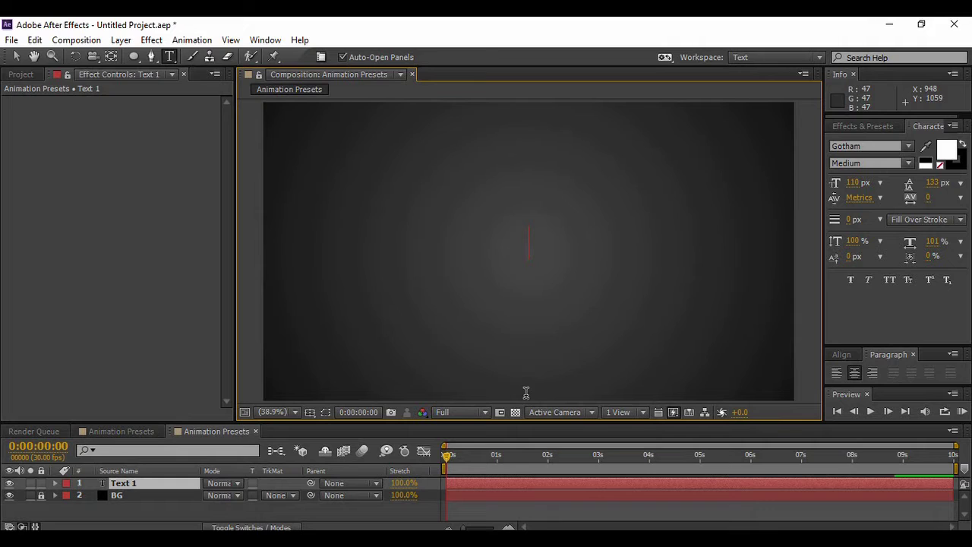
type("Animation Presets")
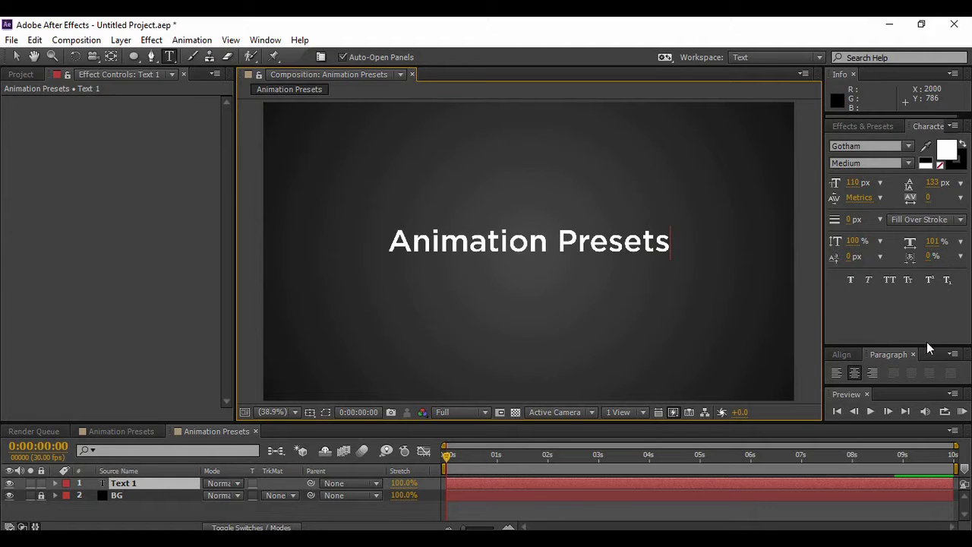
Format the whole "Animation Presets" title in small caps and finish editing the text
left_click_drag(669, 241, 390, 237)
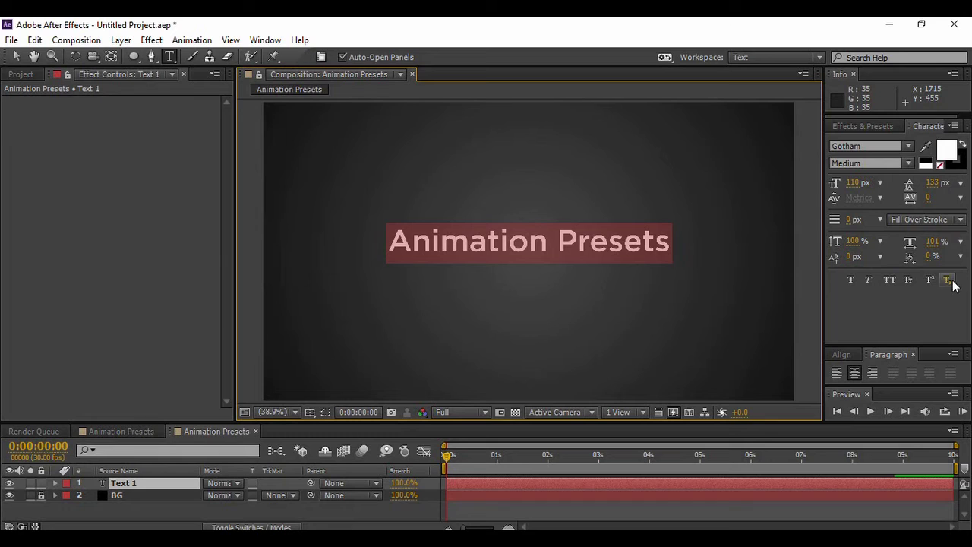
left_click(909, 283)
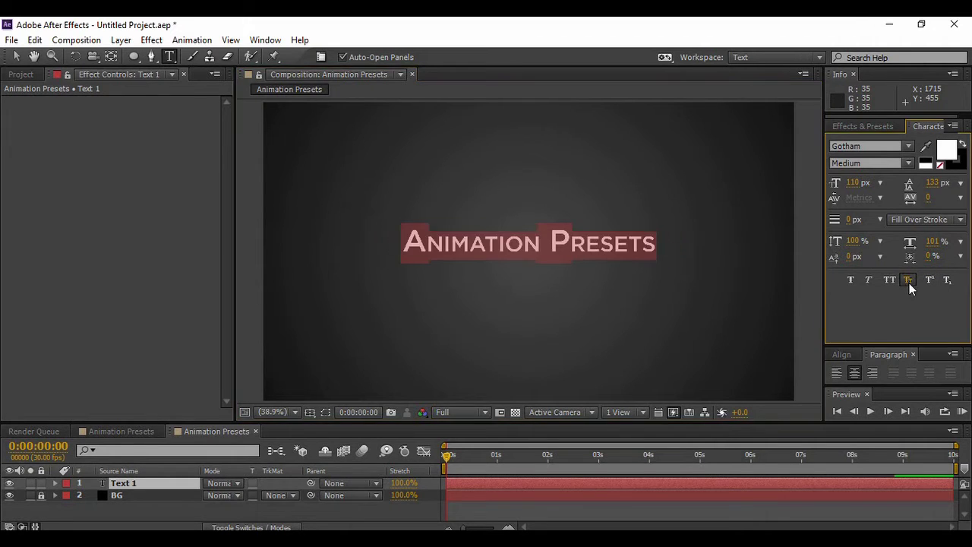
key("Escape")
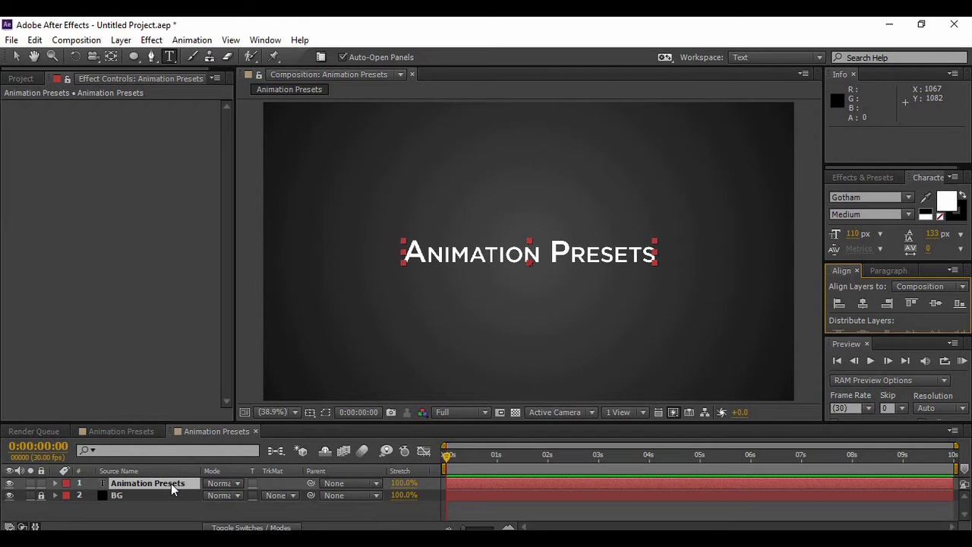
Duplicate the "Animation Presets" text layer three times and hide the three copies
key("ctrl+d")
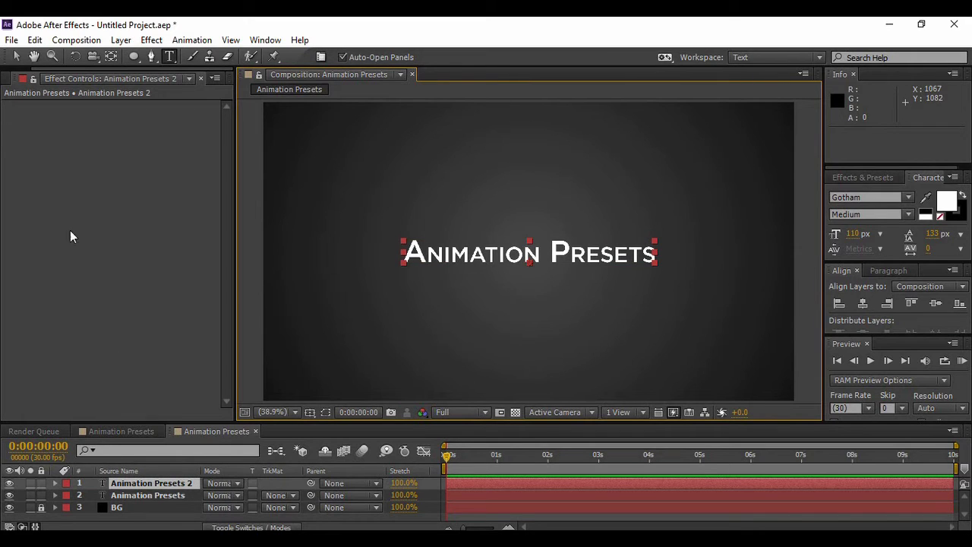
left_click(35, 39)
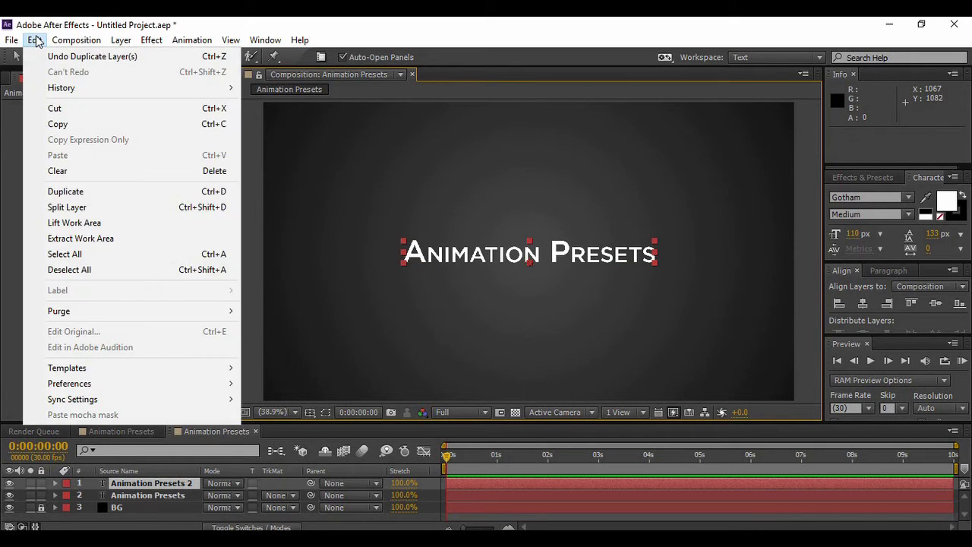
left_click(74, 193)
key("ctrl+d")
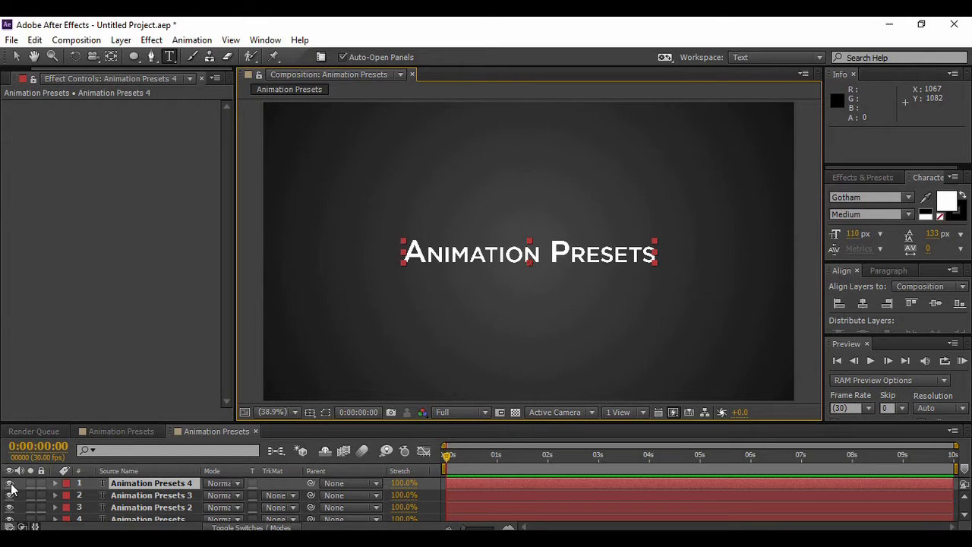
left_click_drag(10, 487, 9, 510)
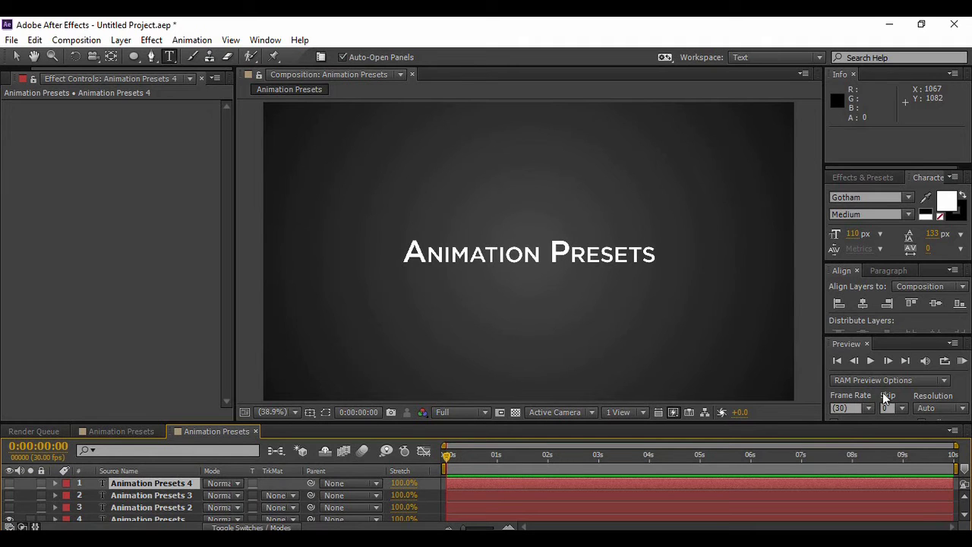
Find the Flicker Color animation preset, apply it to the visible "Animation Presets" title and play a short preview
left_click(858, 179)
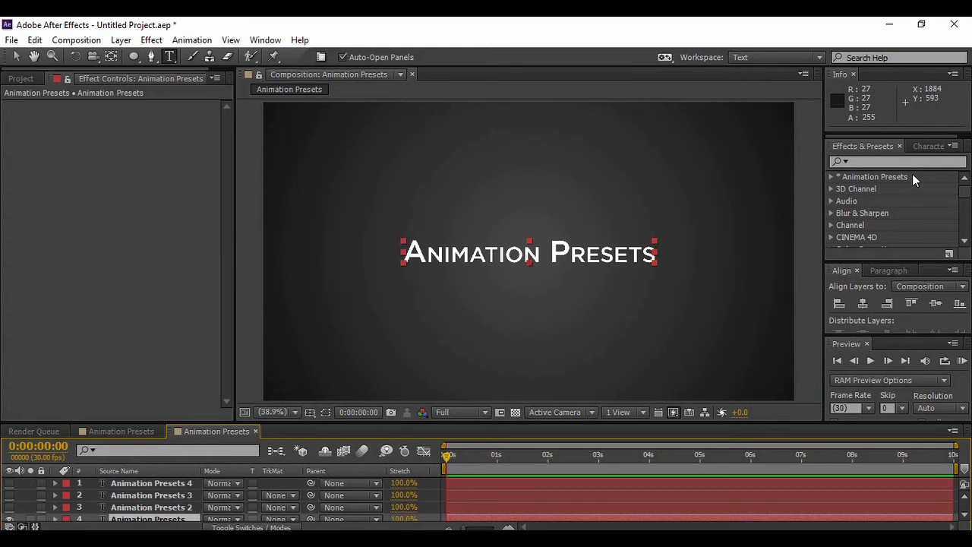
left_click(829, 179)
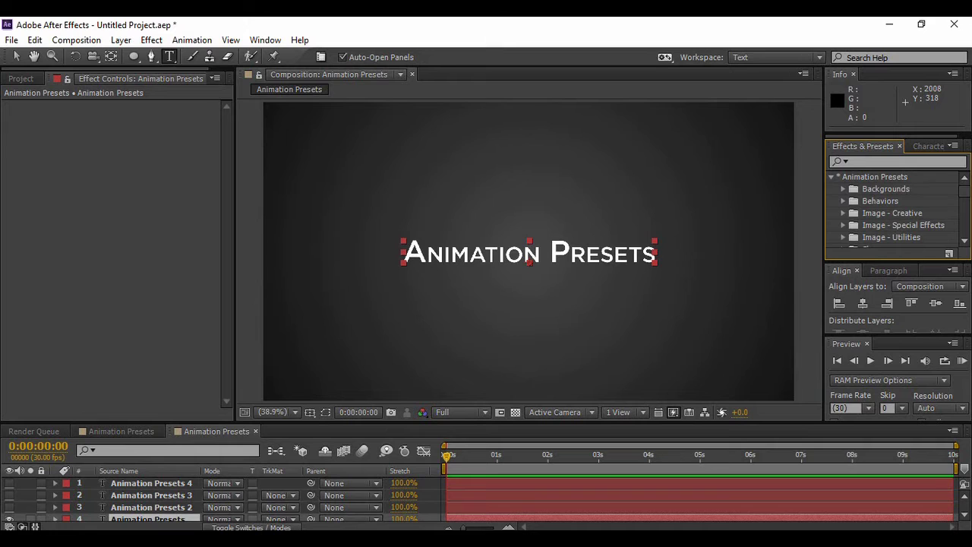
scroll(966, 200, "down", 4)
scroll(966, 200, "down", 1)
scroll(966, 193, "up", 6)
scroll(966, 196, "down", 3)
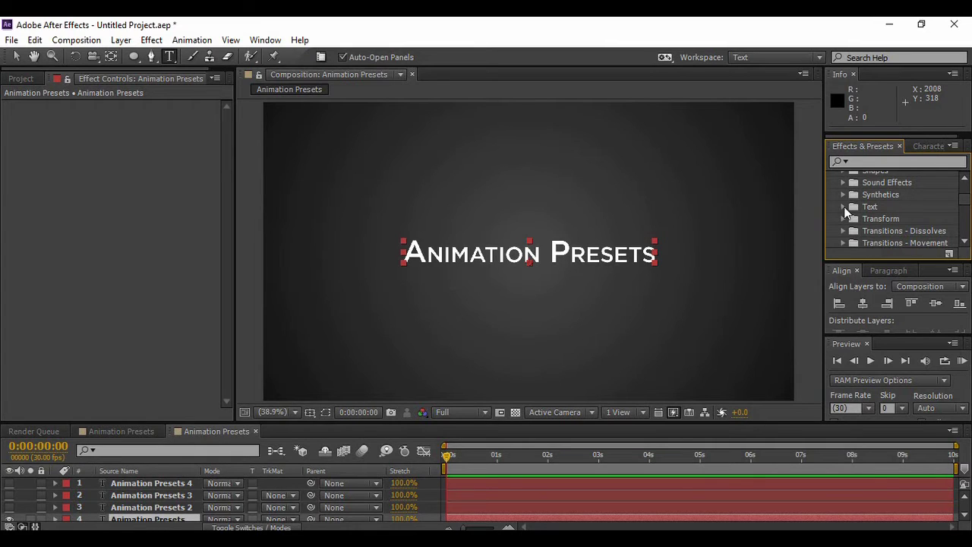
left_click(873, 163)
type("fl")
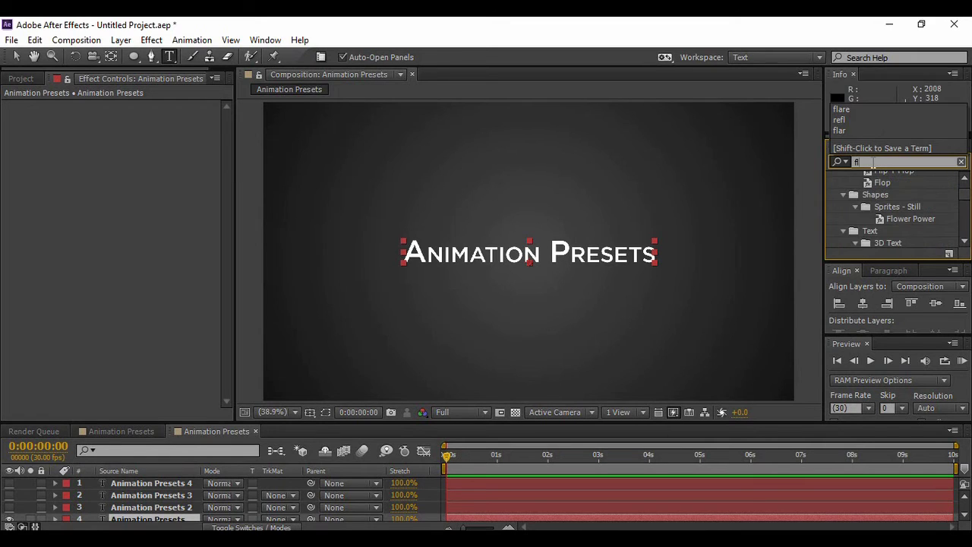
type("icker colo")
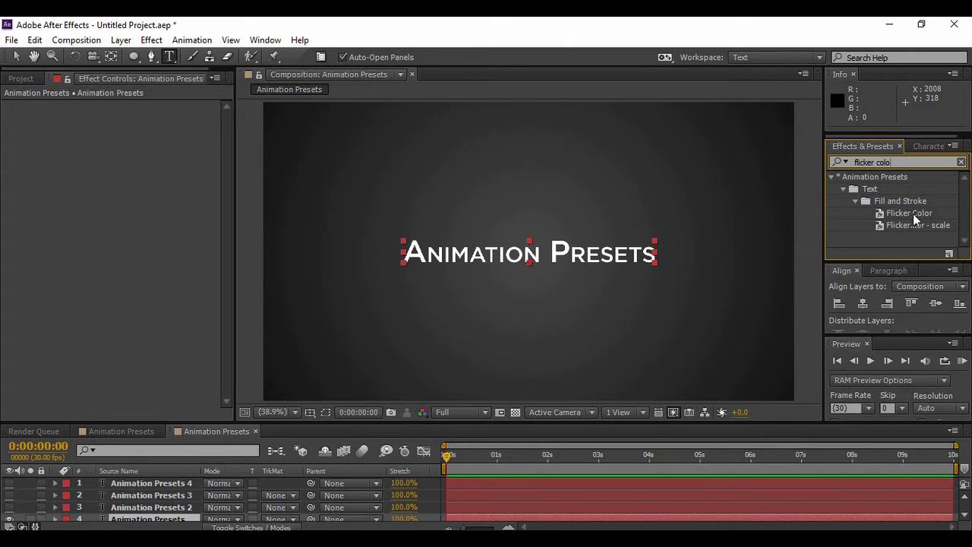
left_click(912, 213)
left_click_drag(912, 214, 575, 256)
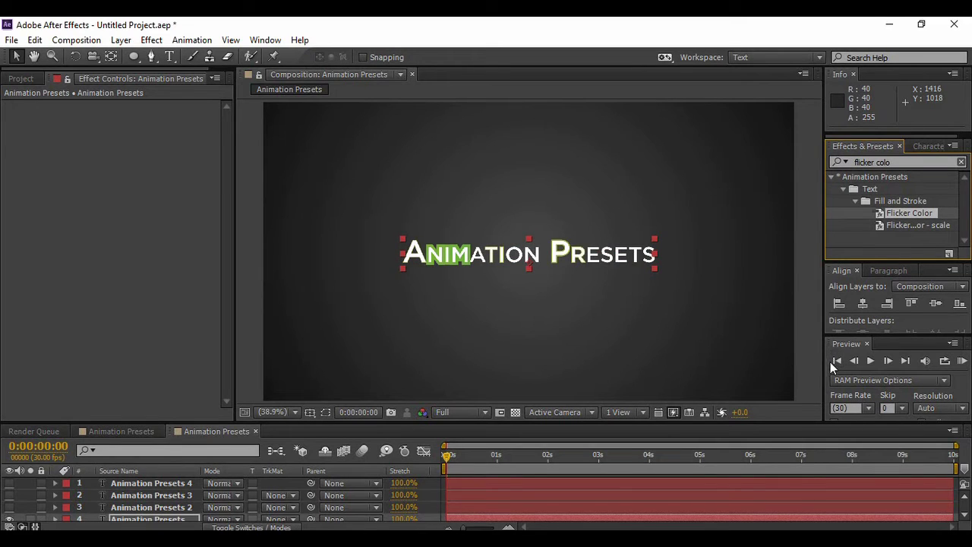
left_click(873, 363)
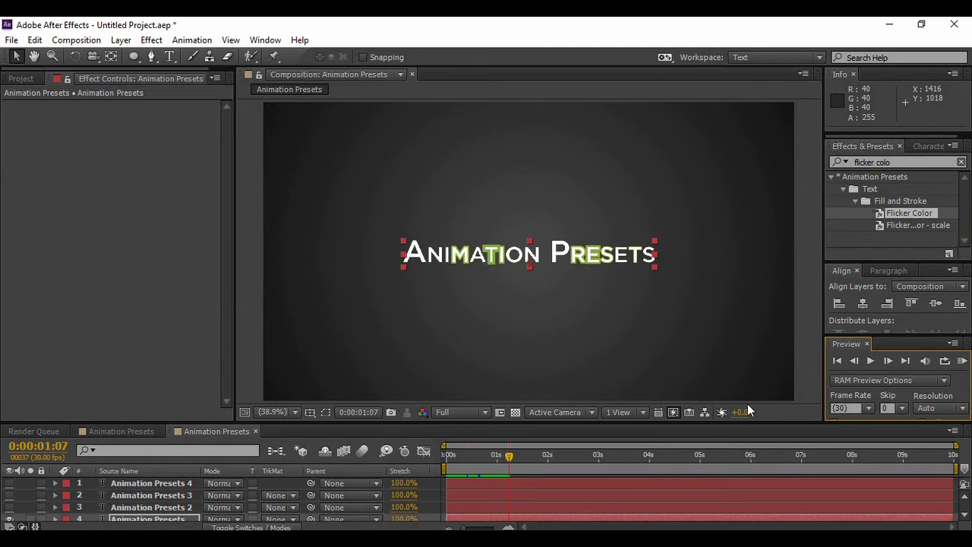
key("space")
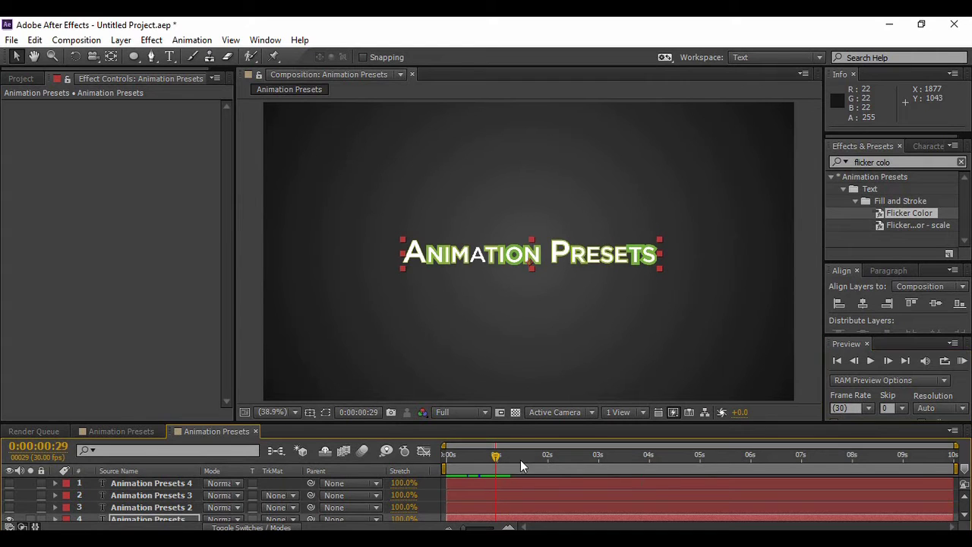
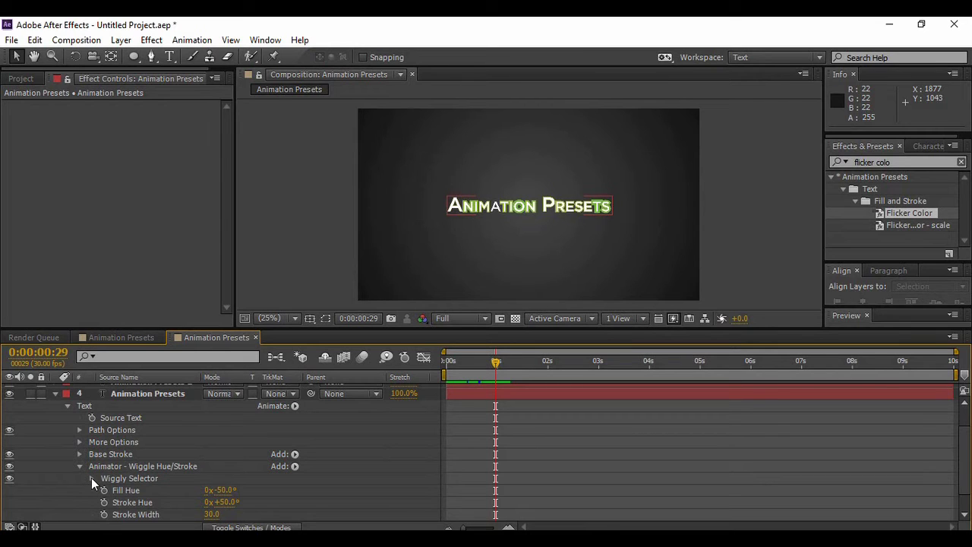
Set the Wiggly Selector to be based on Characters Excluding Spaces, with Wiggles/Second 45, Correlation 80% and Random Seed 10
left_click(91, 478)
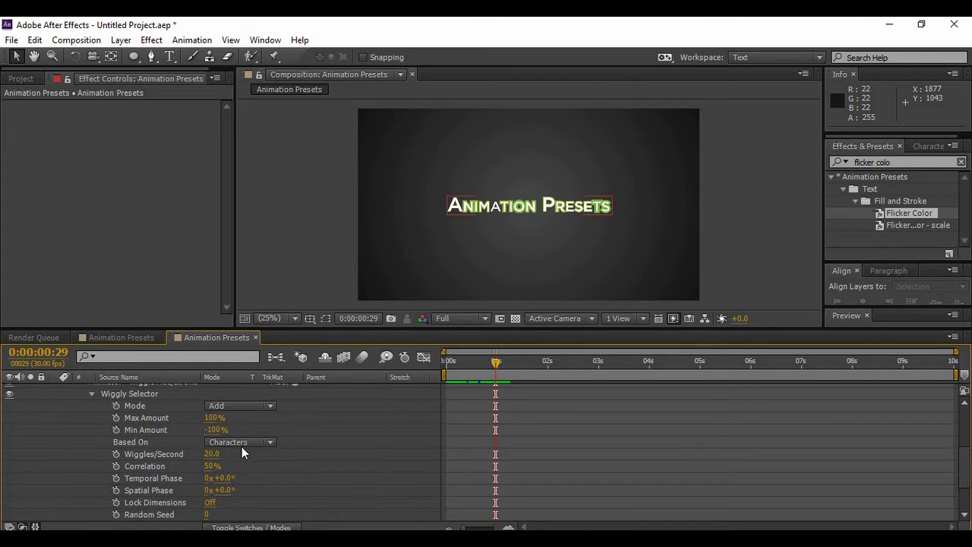
left_click(152, 445)
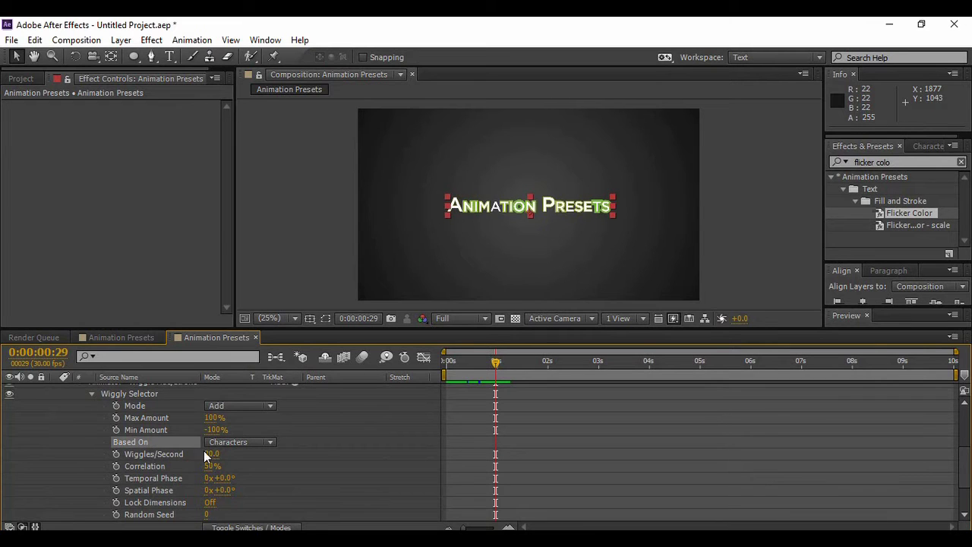
left_click(234, 443)
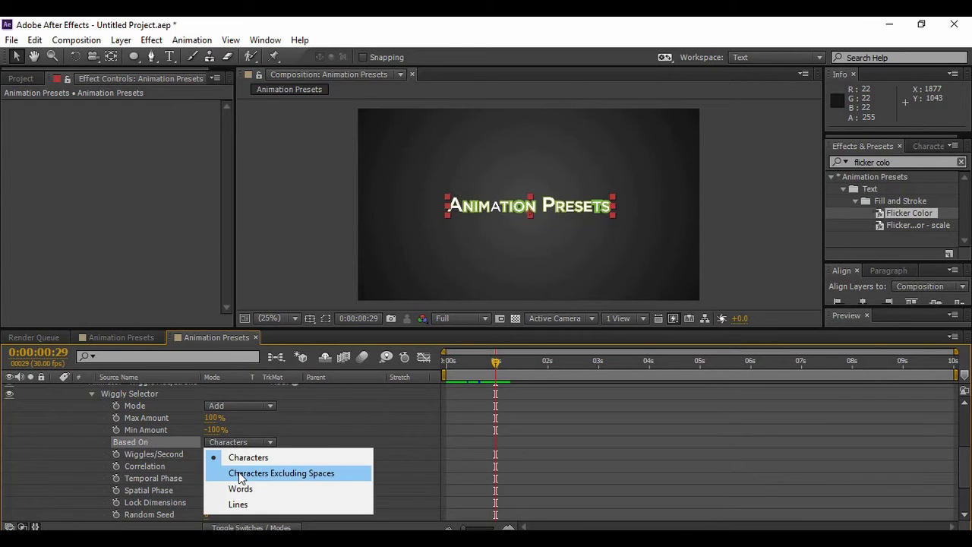
left_click(240, 474)
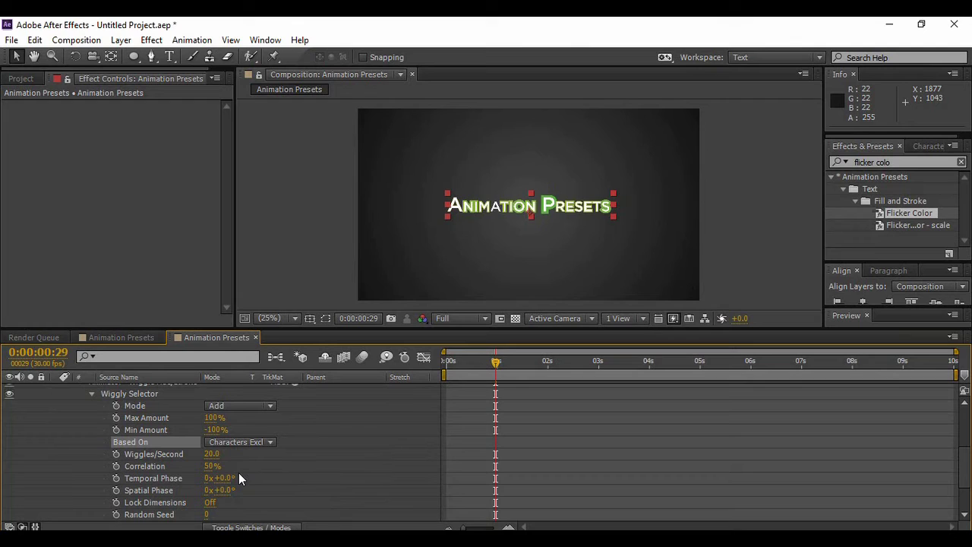
mouse_move(211, 458)
left_mouse_down()
mouse_move(231, 454)
mouse_move(214, 465)
mouse_move(228, 467)
left_mouse_up()
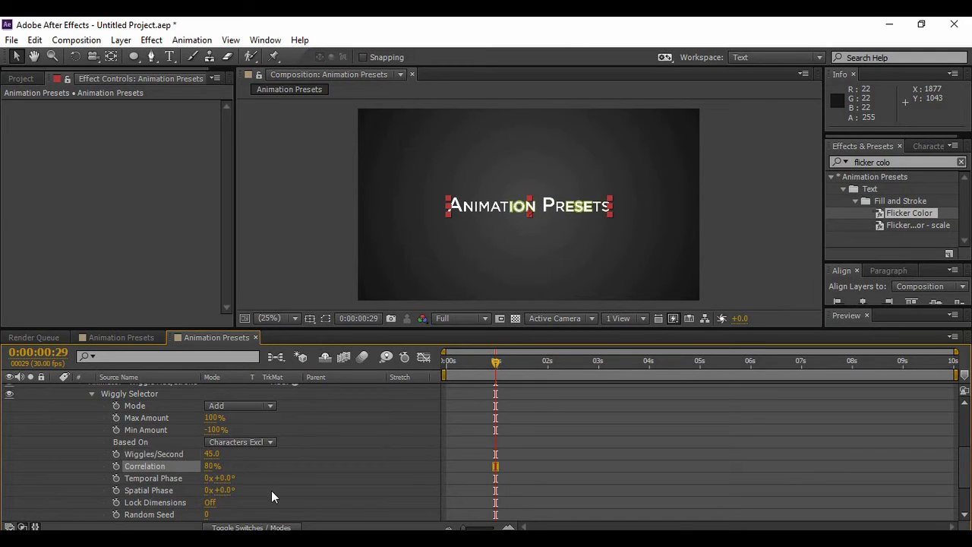
left_click(208, 516)
type("10")
key("Return")
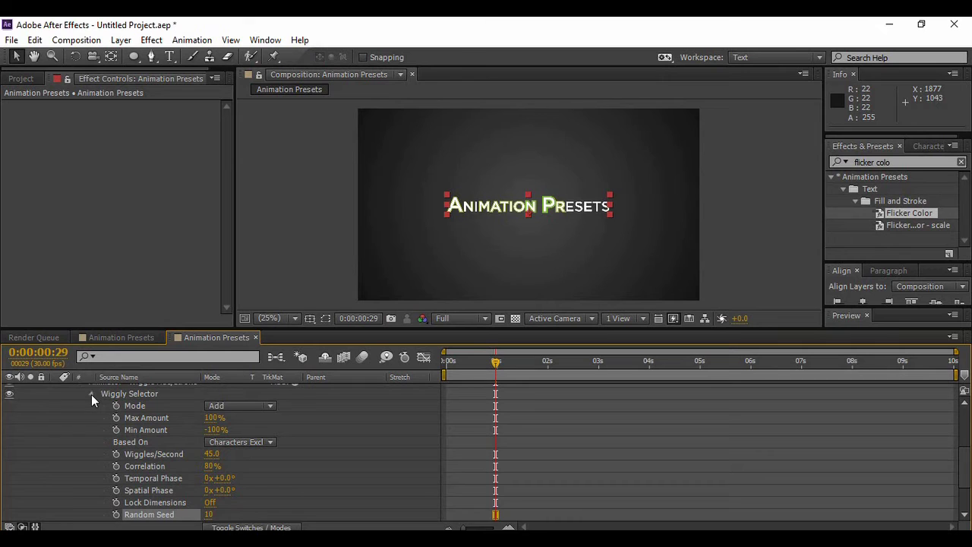
left_click(91, 394)
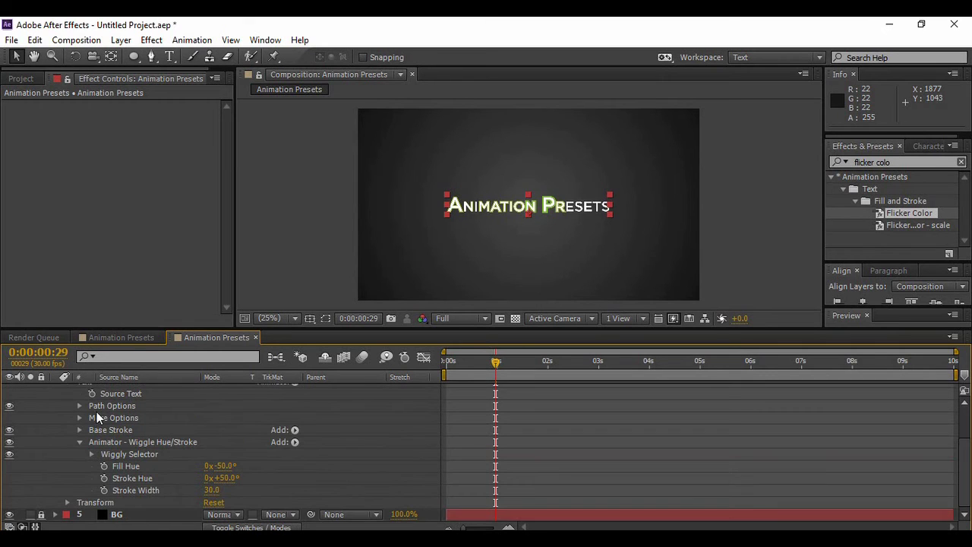
Set the Wiggle Hue/Stroke animator's Stroke Hue to +100° and its Stroke Width to 10
left_click(222, 468)
left_click(253, 464)
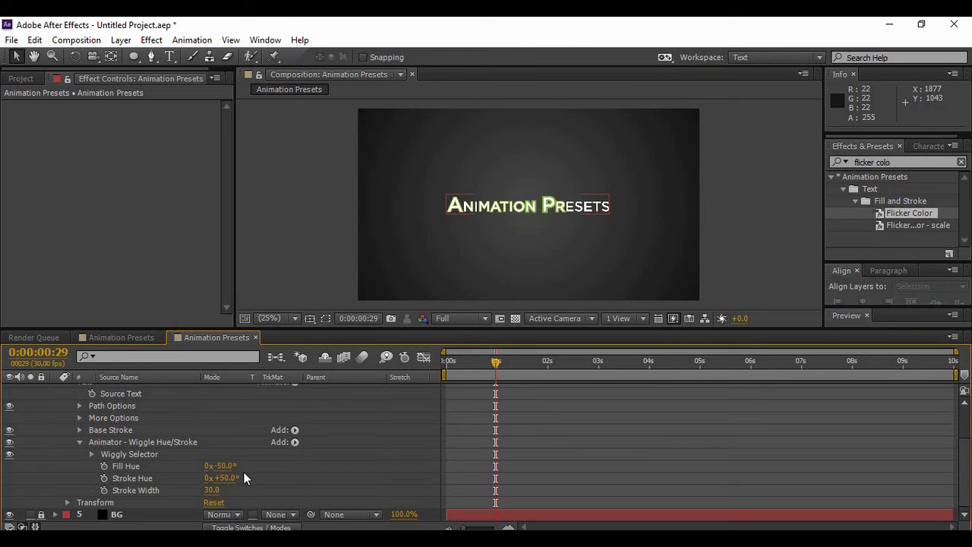
left_click(223, 478)
type("100")
key("Return")
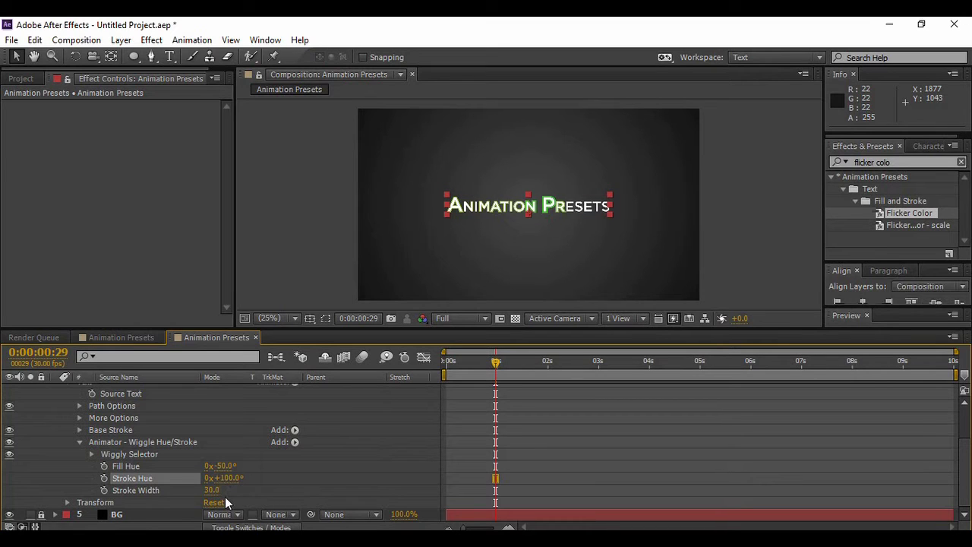
left_click_drag(213, 492, 201, 496)
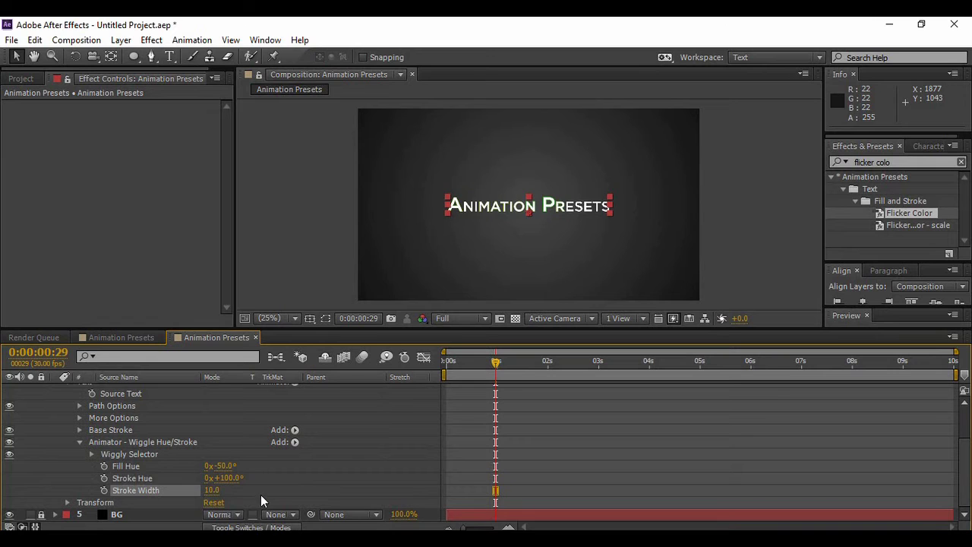
Enlarge the composition view and preview the adjusted title flicker from the first frame
scroll(239, 469, "up", 3)
left_click_drag(714, 332, 733, 457)
left_click(839, 447)
left_click(871, 448)
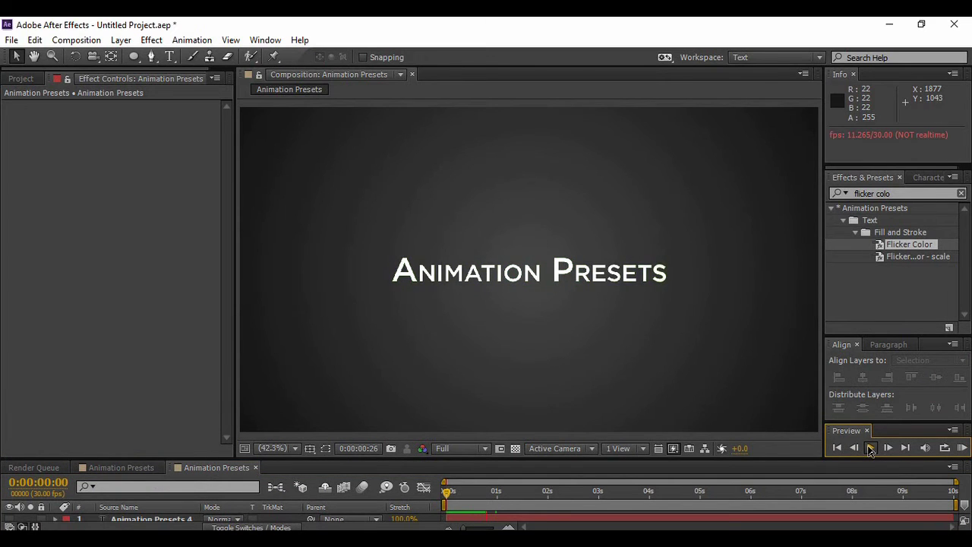
left_click(870, 447)
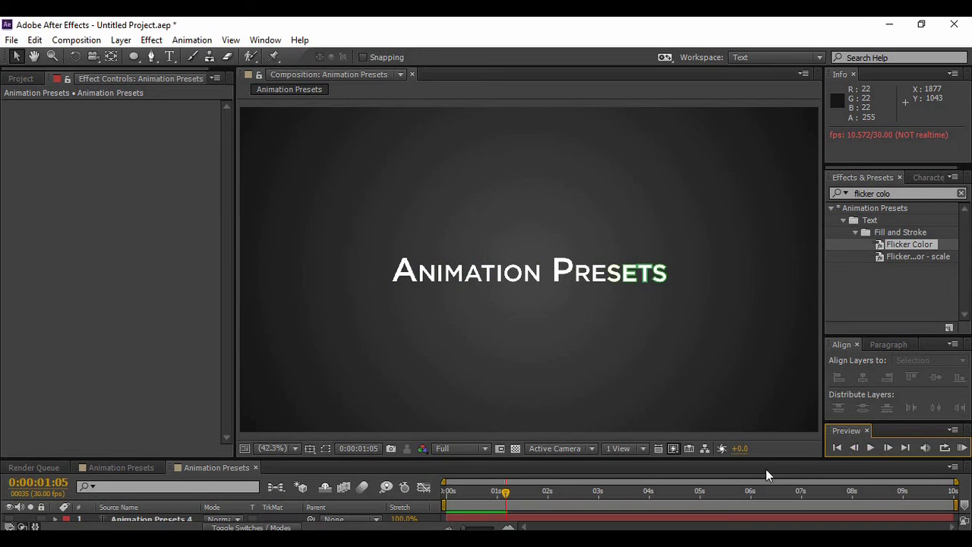
Collapse the original "Animation Presets" layer's properties and trim the layer's end to 0:00:01:15
left_click_drag(758, 459, 755, 285)
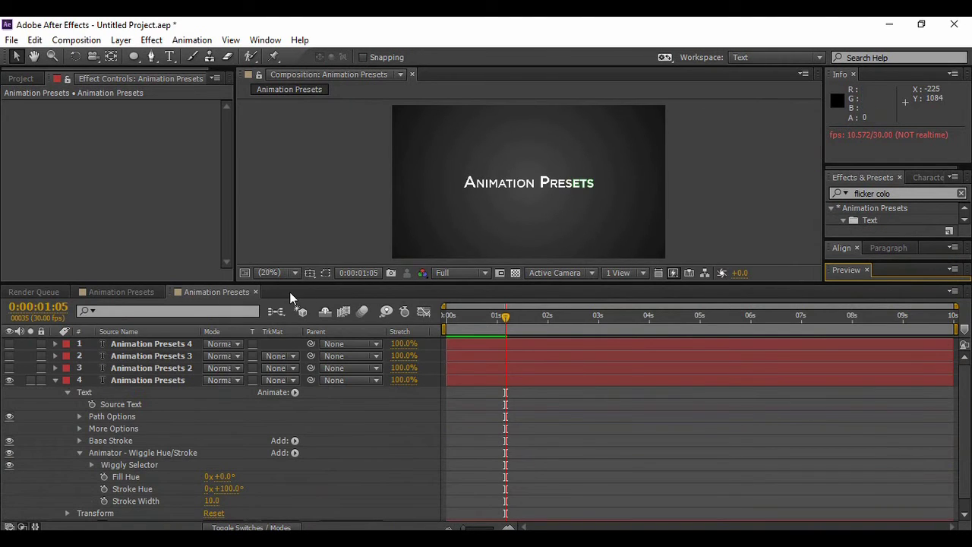
left_click(56, 381)
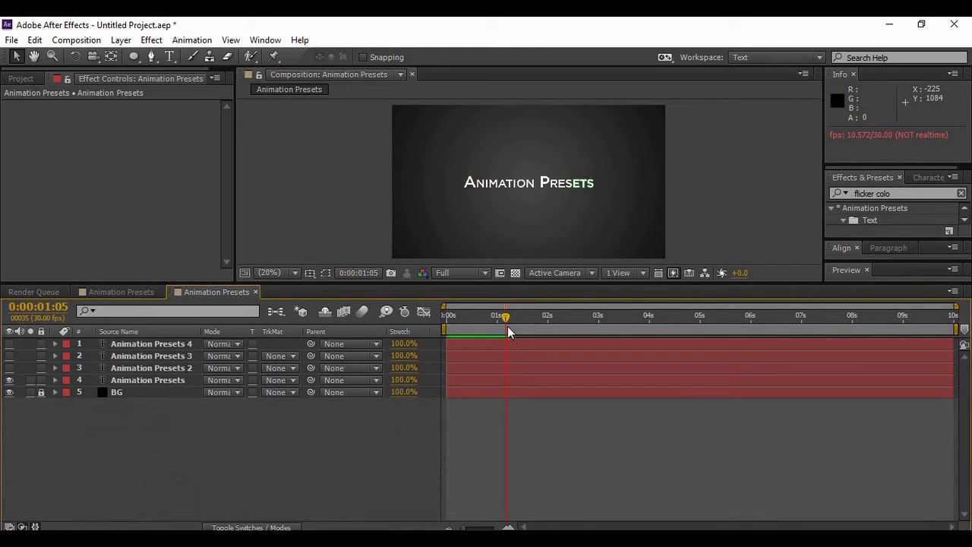
left_click_drag(512, 316, 523, 318)
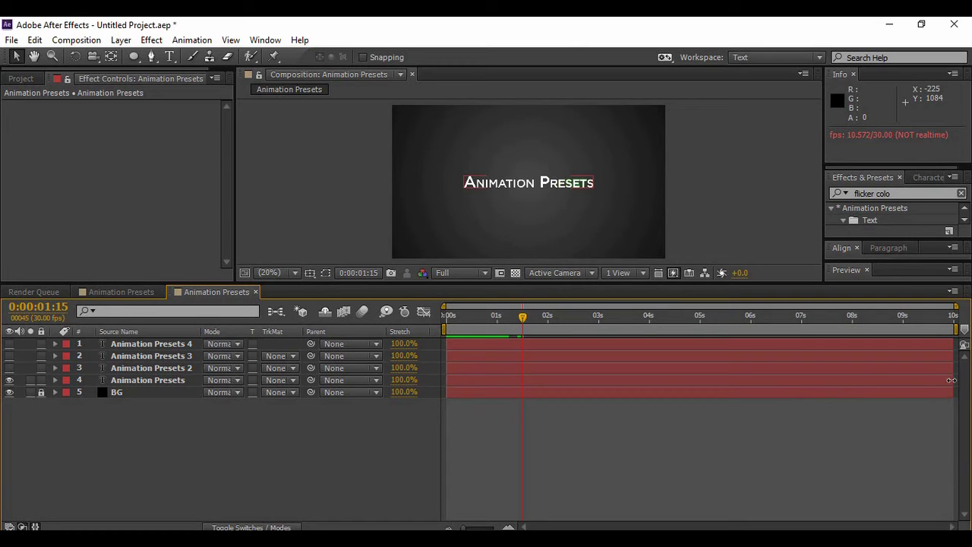
left_click_drag(951, 378, 524, 391)
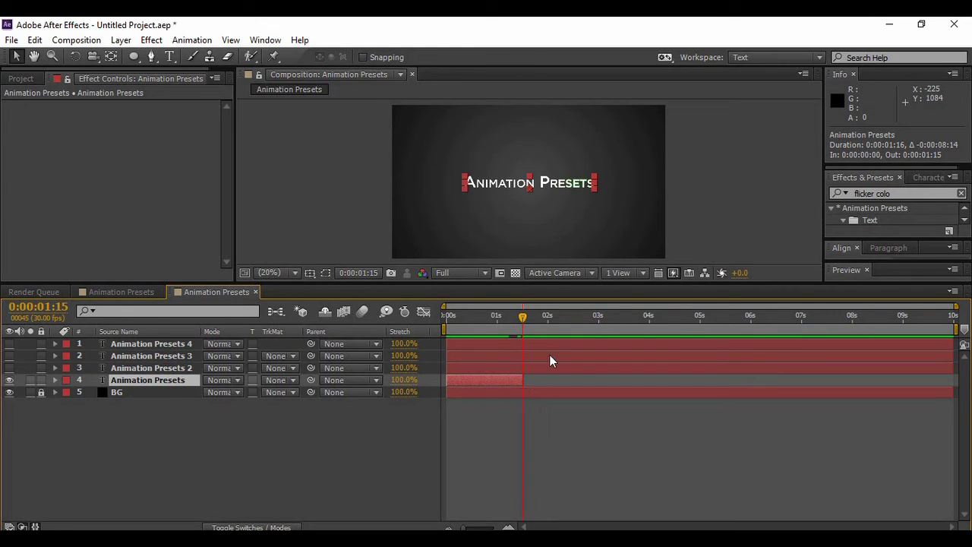
Shift the "Animation Presets 2" layer to start at 0:00:01:19, move the current time there and make the layer visible
left_click_drag(524, 322, 529, 320)
left_click(507, 368)
key("alt+bracketleft")
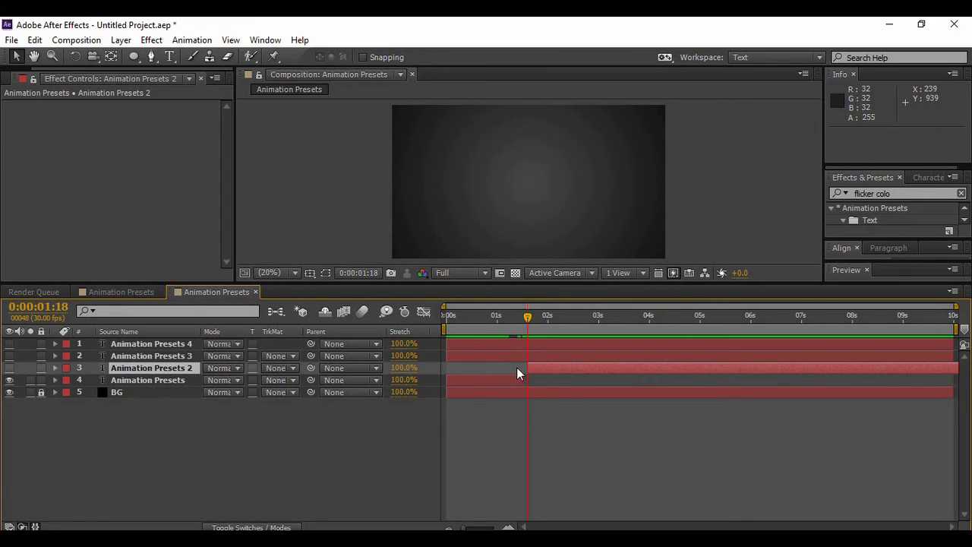
left_click_drag(534, 367, 536, 368)
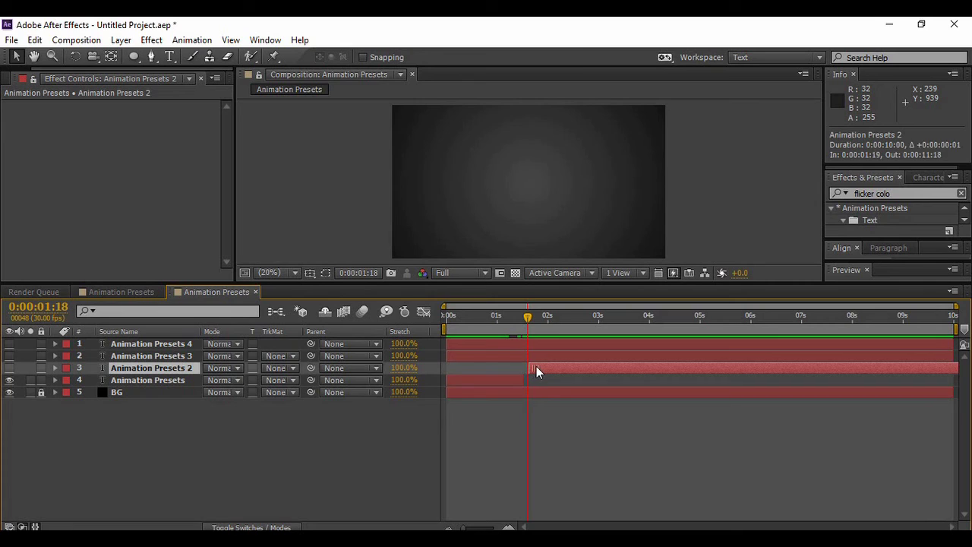
left_click(531, 314)
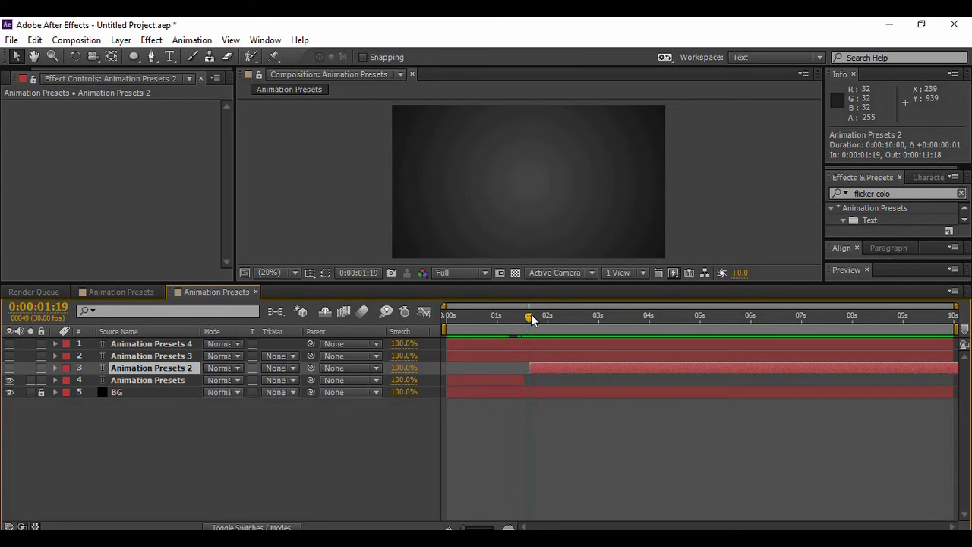
left_click(9, 368)
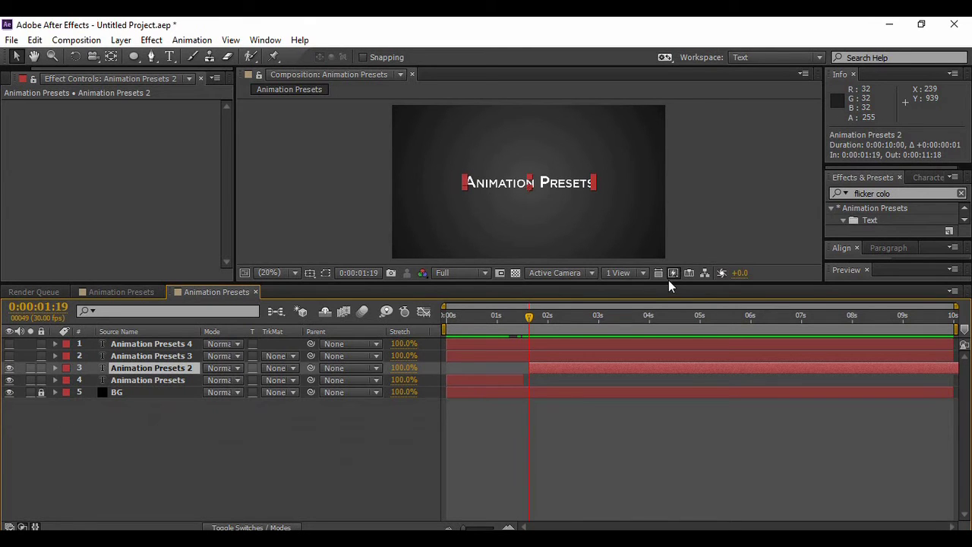
Search the presets for "blue" and apply the Blue Note text preset to the "Animation Presets 2" title
left_click_drag(669, 284, 741, 500)
left_click(902, 195)
type("bl")
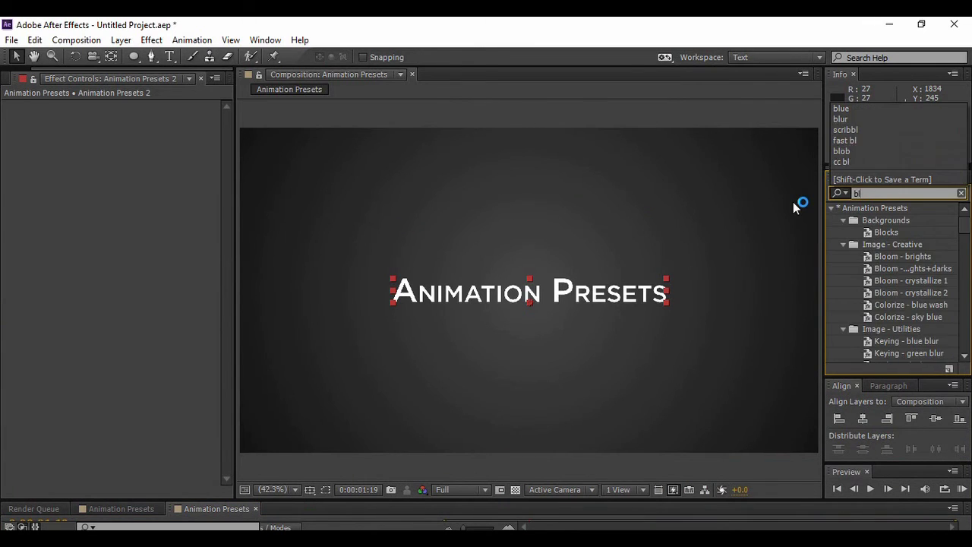
type("ue")
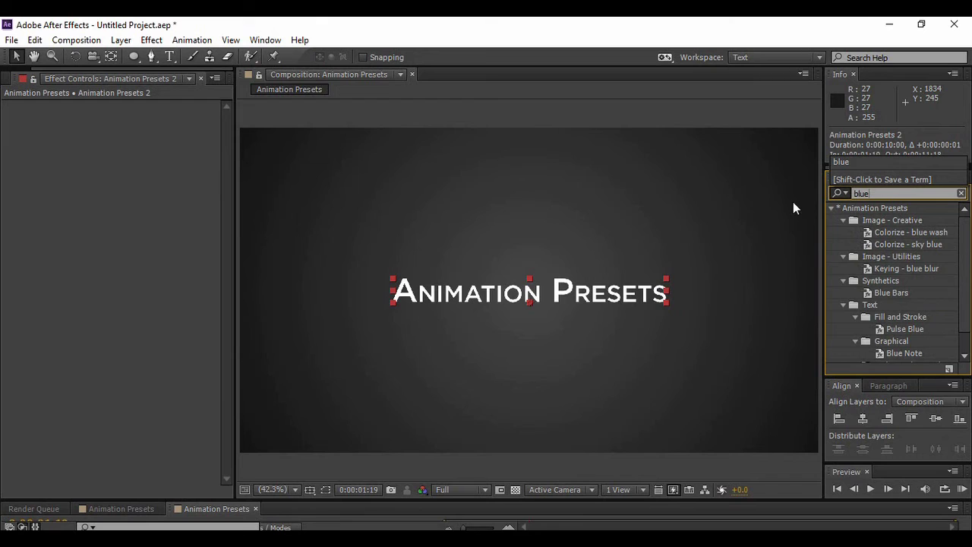
left_click(963, 298)
left_click_drag(963, 298, 963, 308)
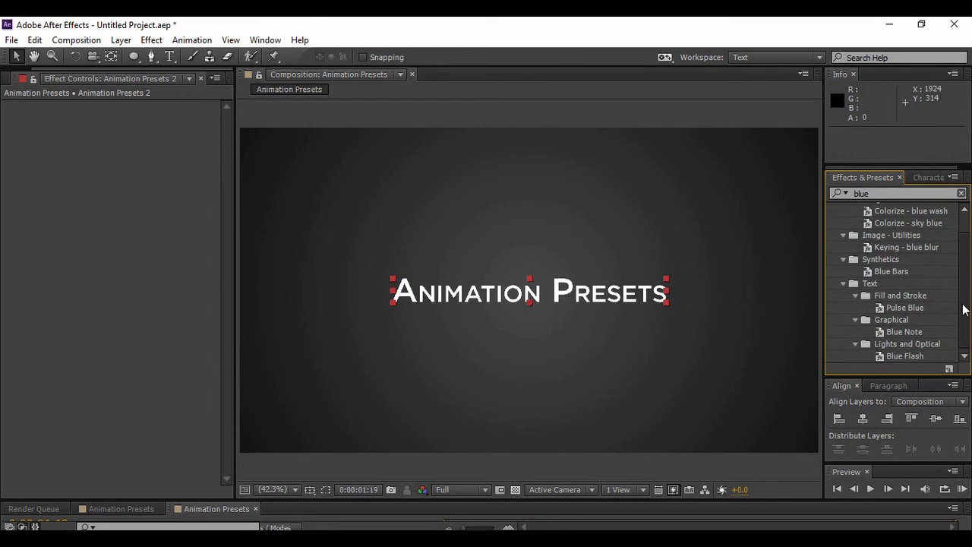
left_click(914, 332)
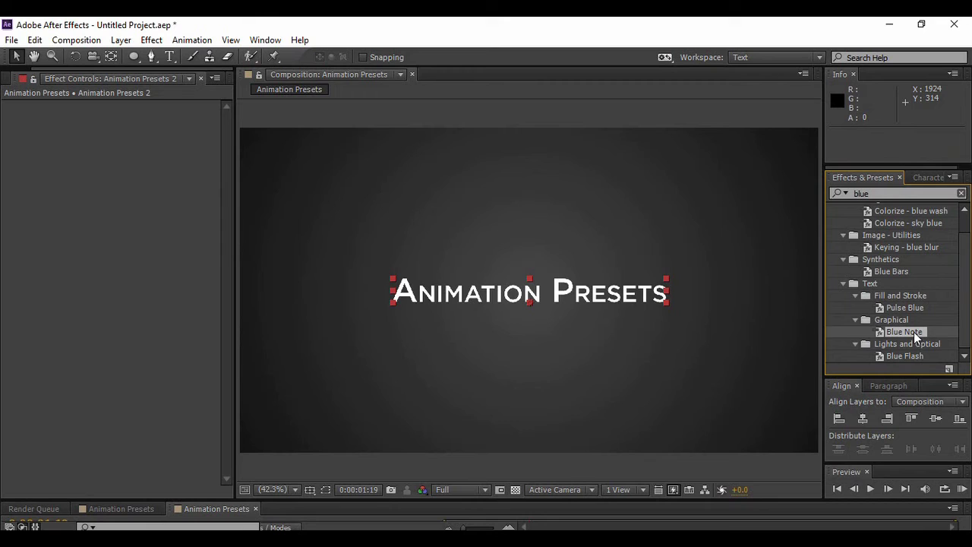
left_click_drag(914, 332, 587, 298)
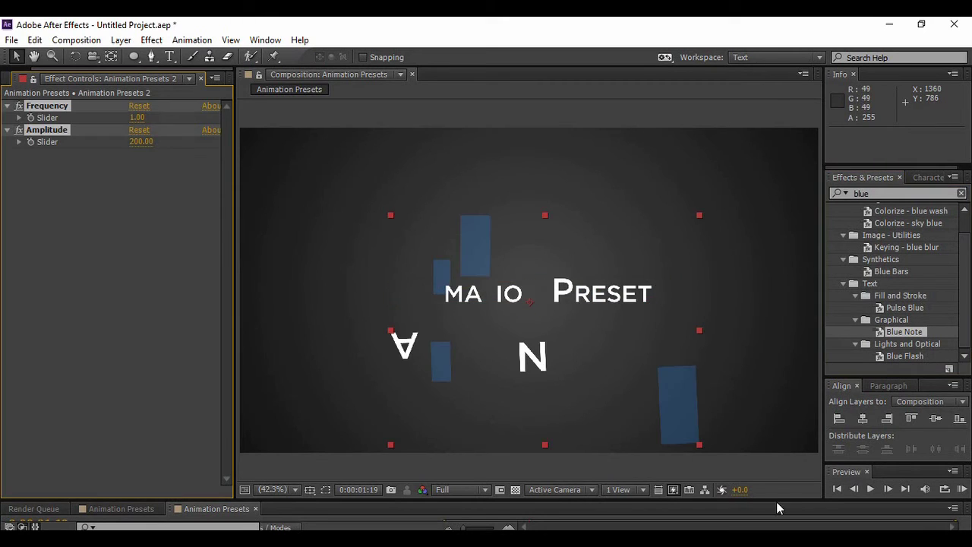
left_click_drag(776, 499, 786, 398)
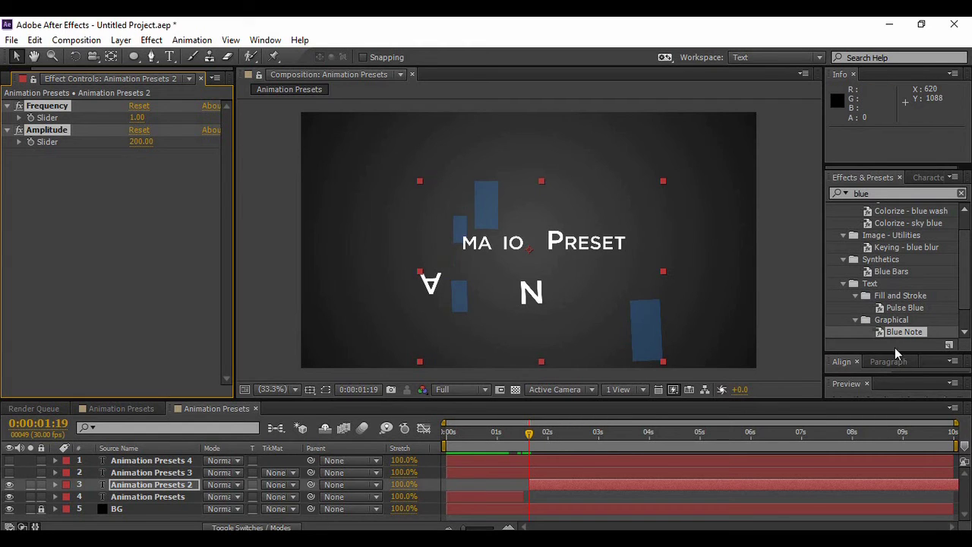
Make room for the playback controls and preview the Blue Note animation on the "Animation Presets 2" title
left_click_drag(890, 354, 901, 296)
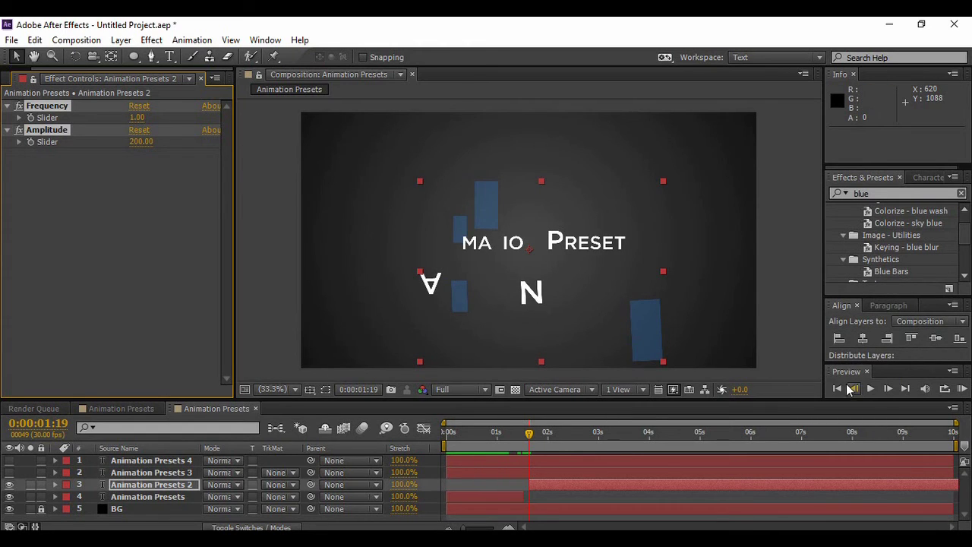
left_click(872, 388)
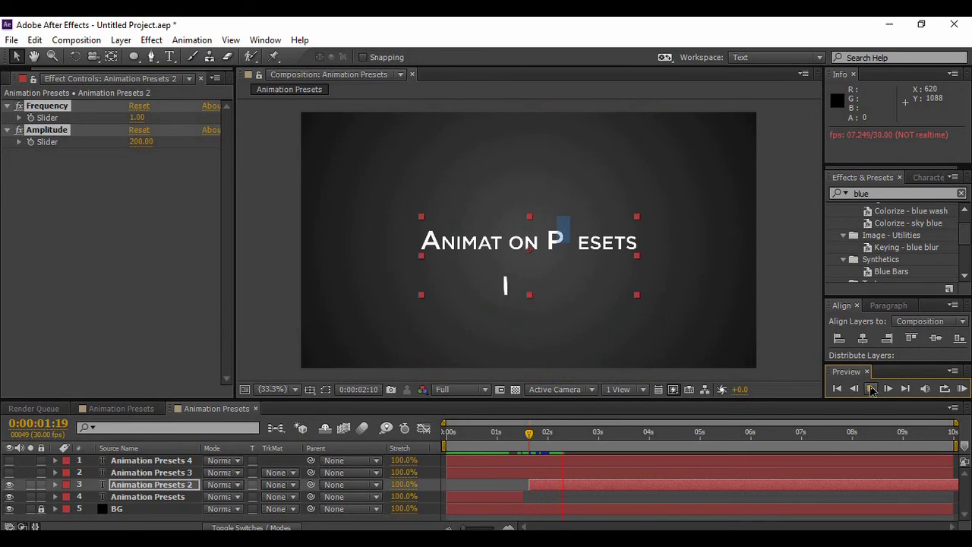
left_click(872, 390)
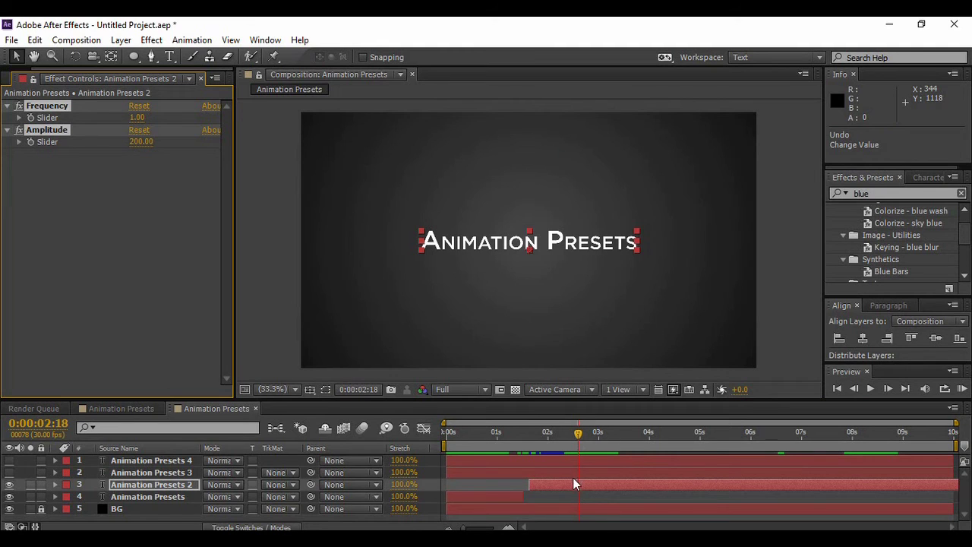
Split the "Animation Presets 2" layer at 0:00:02:18 and delete the part after the split
left_click_drag(958, 489, 958, 490)
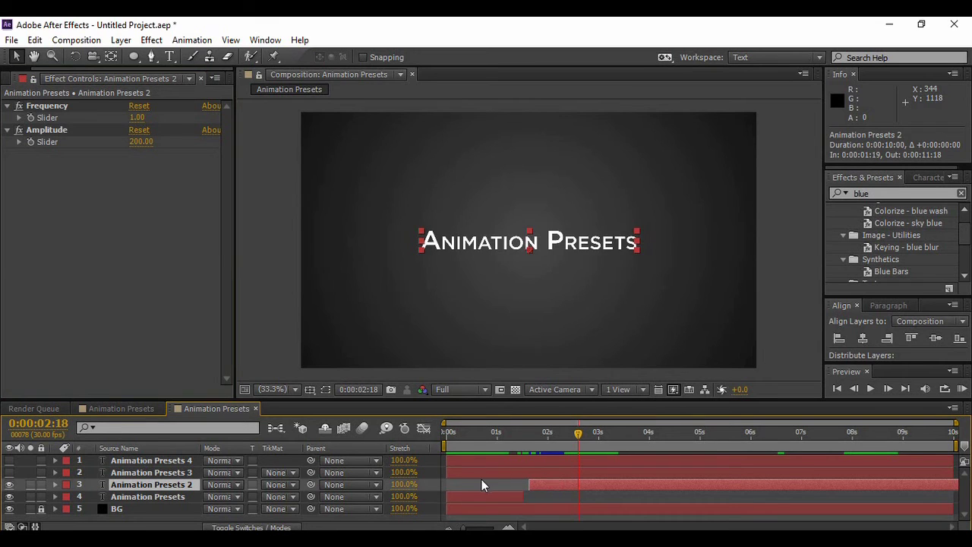
left_click(35, 40)
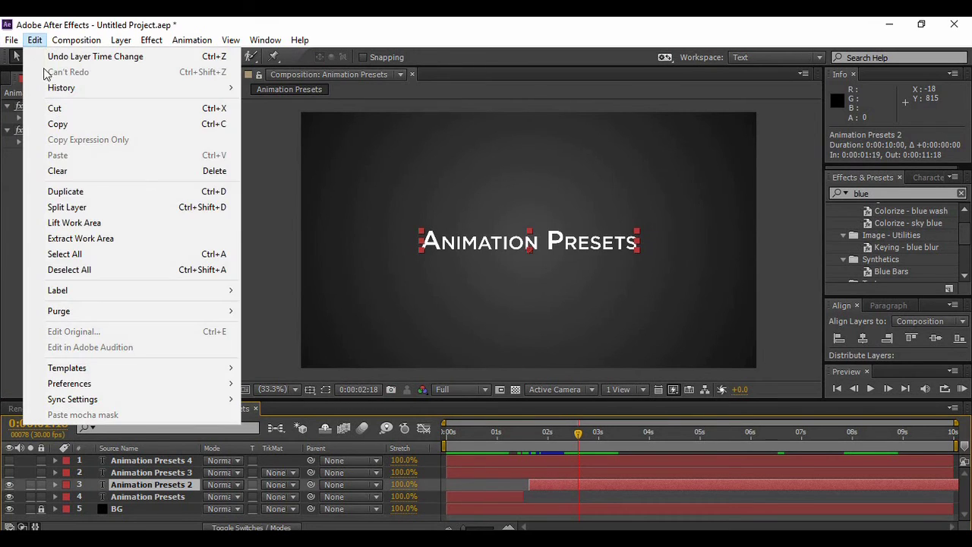
left_click(113, 212)
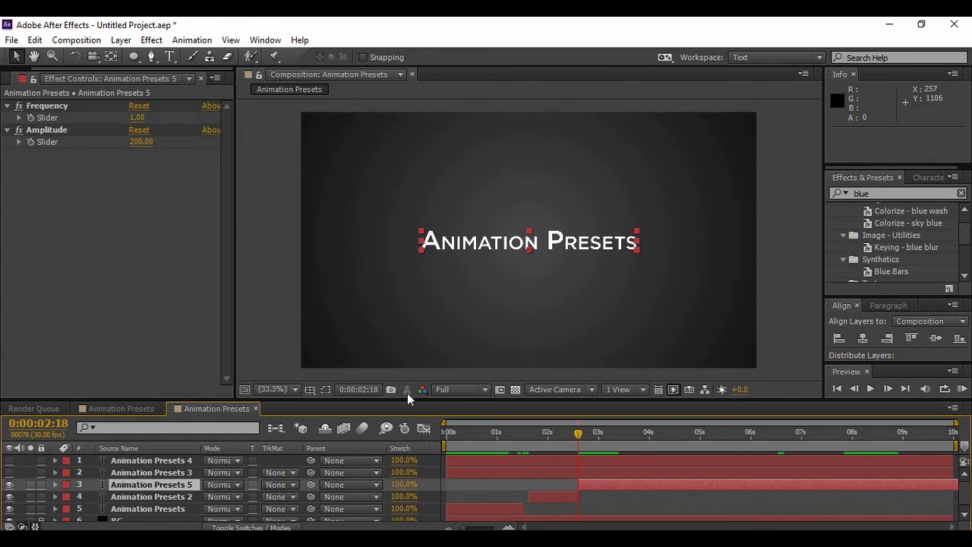
left_click(623, 484)
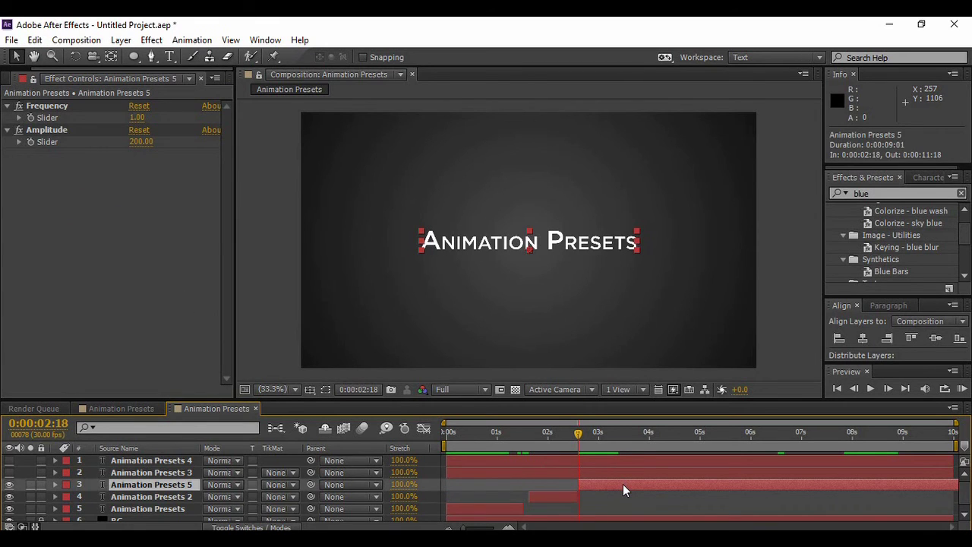
key("Delete")
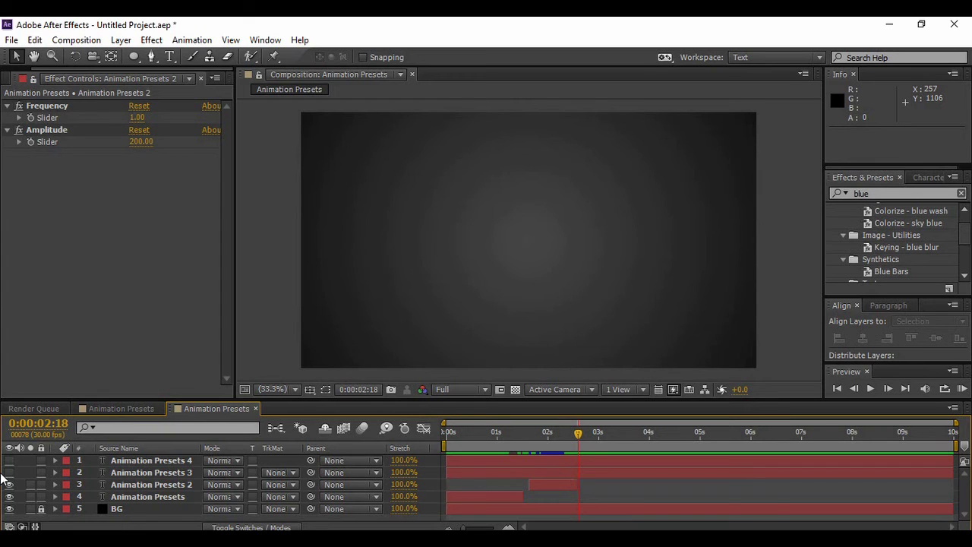
Make the "Animation Presets 3" layer visible, shift it to start at 0:00:02:22 and move the current time there
left_click_drag(9, 484, 9, 473)
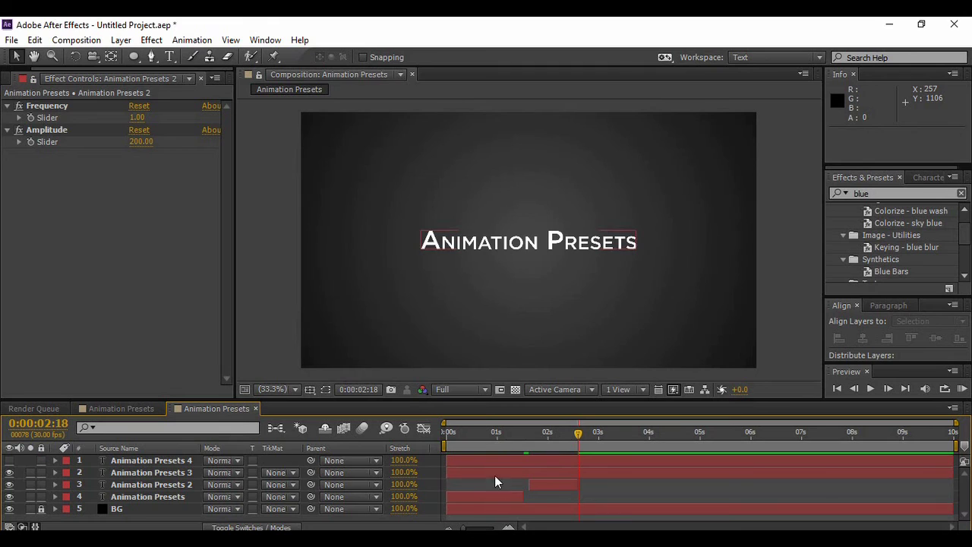
left_click_drag(490, 477, 628, 471)
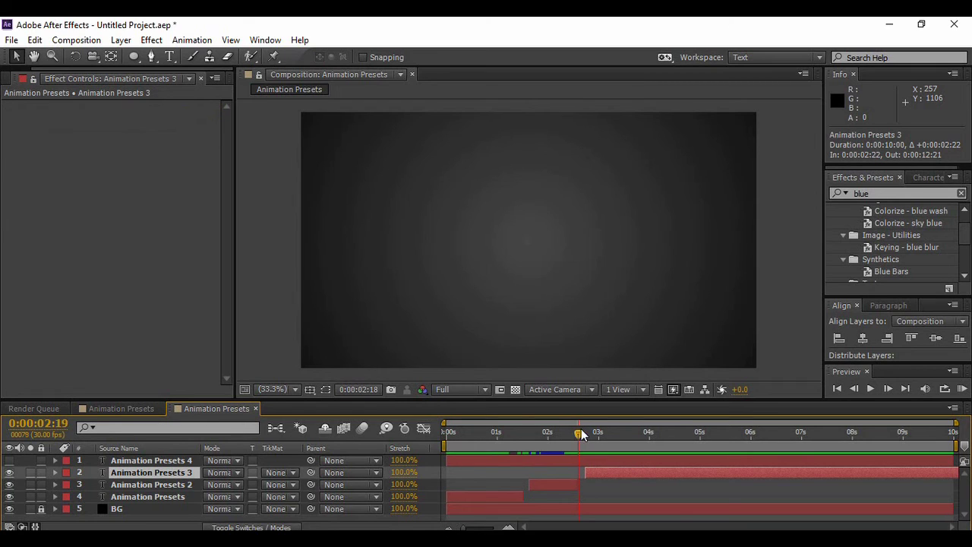
left_click(586, 432)
left_click_drag(586, 434, 587, 434)
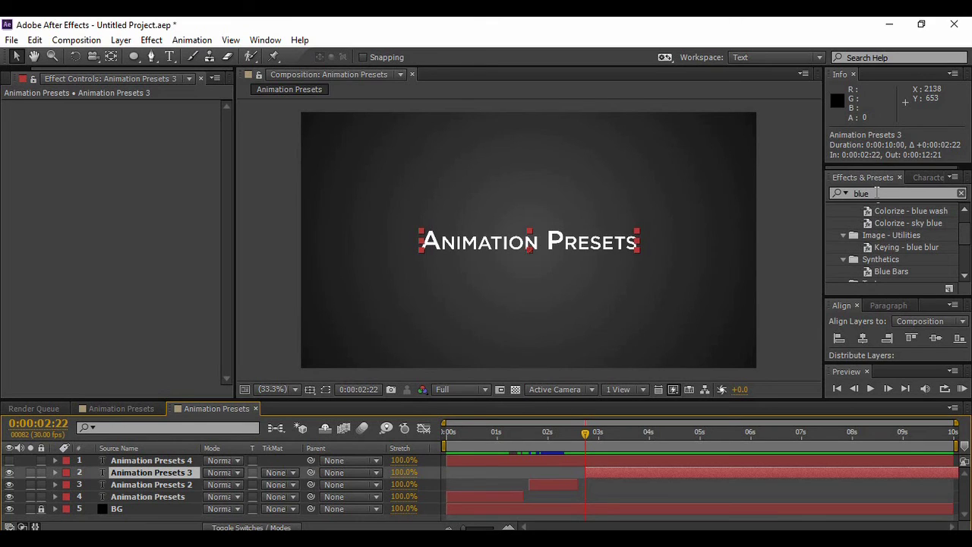
Search the presets for "typewriter" and apply the Typewriter text preset to the "Animation Presets 3" title
left_click_drag(877, 192, 846, 190)
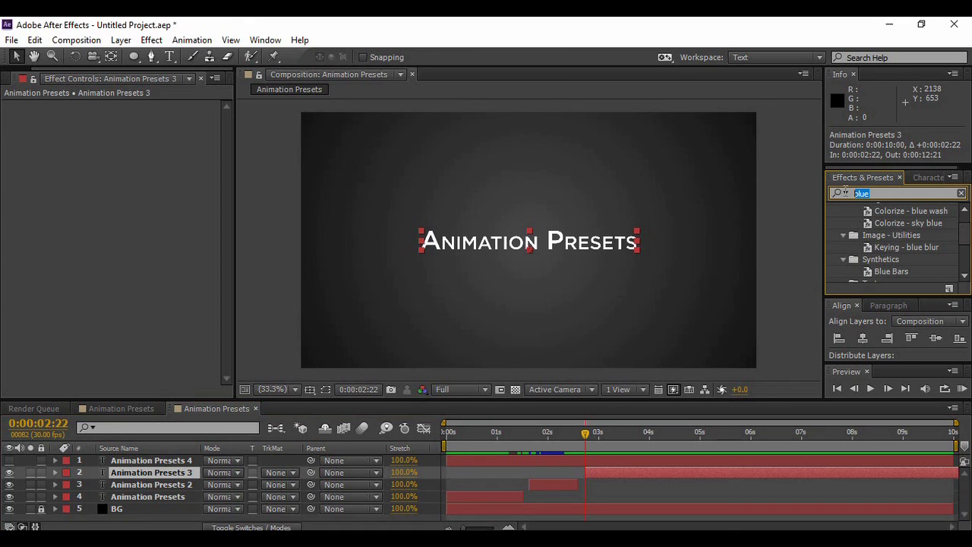
type("ty")
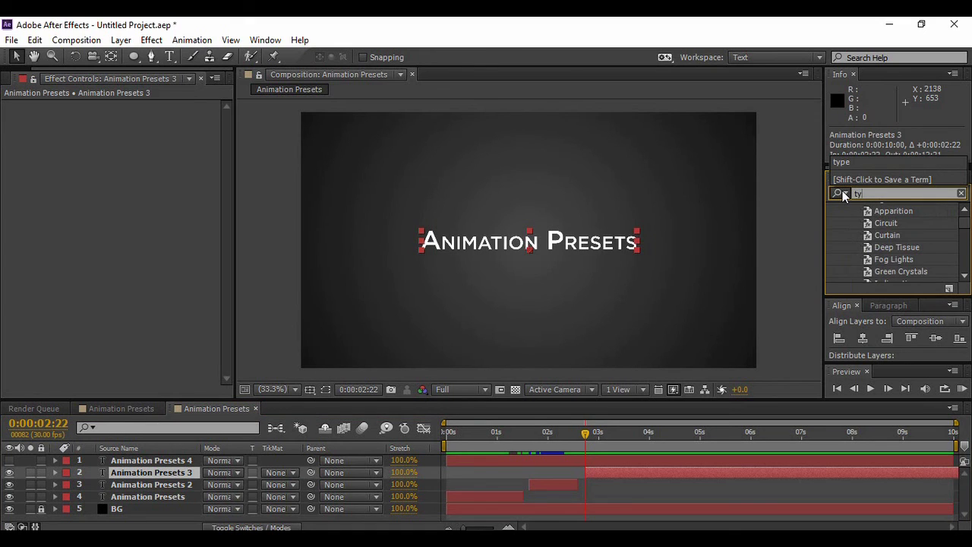
type("pew")
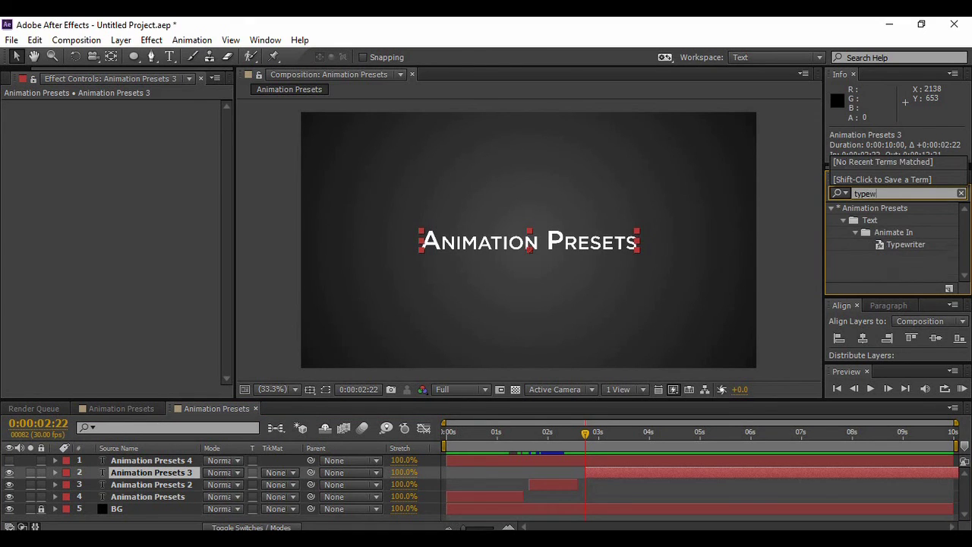
type("riter")
left_click(900, 246)
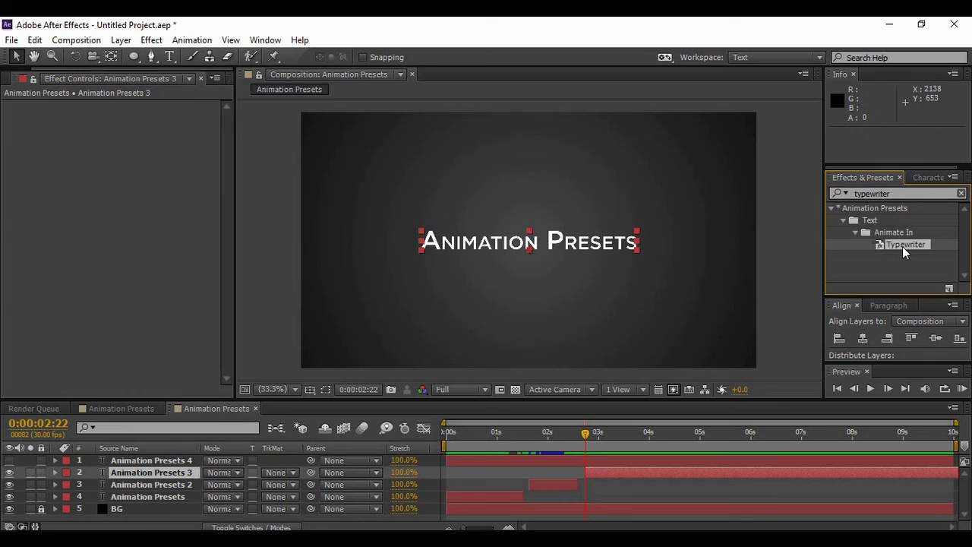
left_click_drag(722, 236, 607, 247)
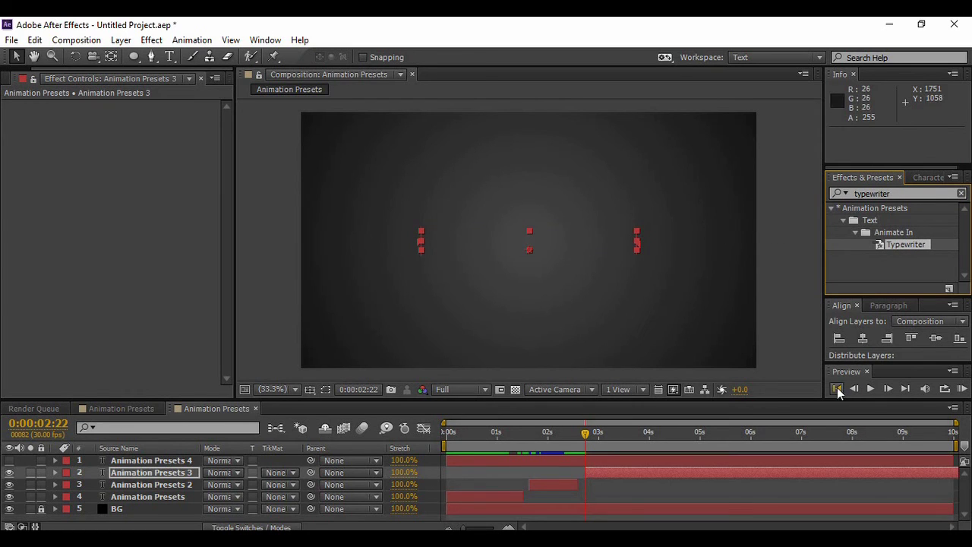
Deselect the layer and preview the Typewriter animation through to about 0:00:05:08
left_click(271, 347)
left_click(872, 388)
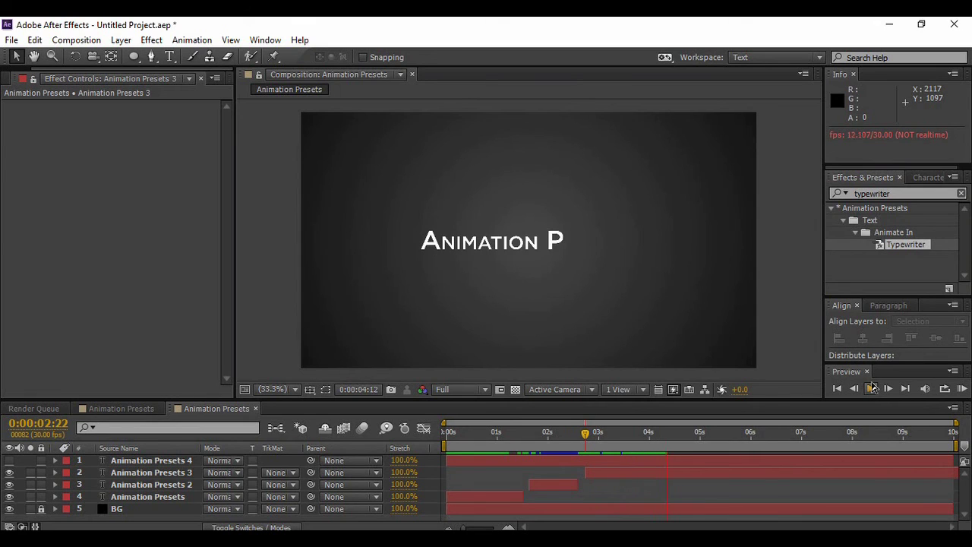
left_click(872, 388)
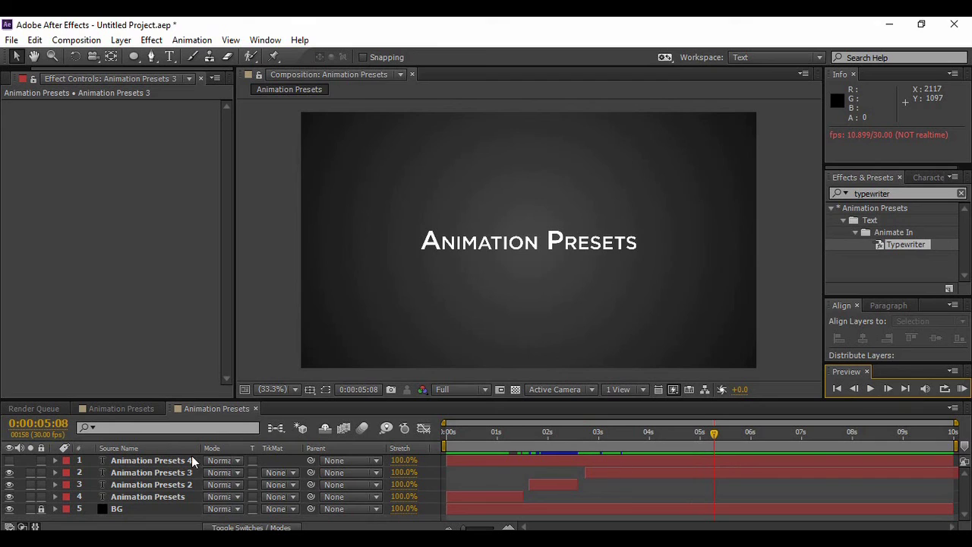
Reveal the keyframes of "Animation Presets 3" and apply Easy Ease to both Range Selector Start keyframes
left_click(154, 474)
left_click(154, 474)
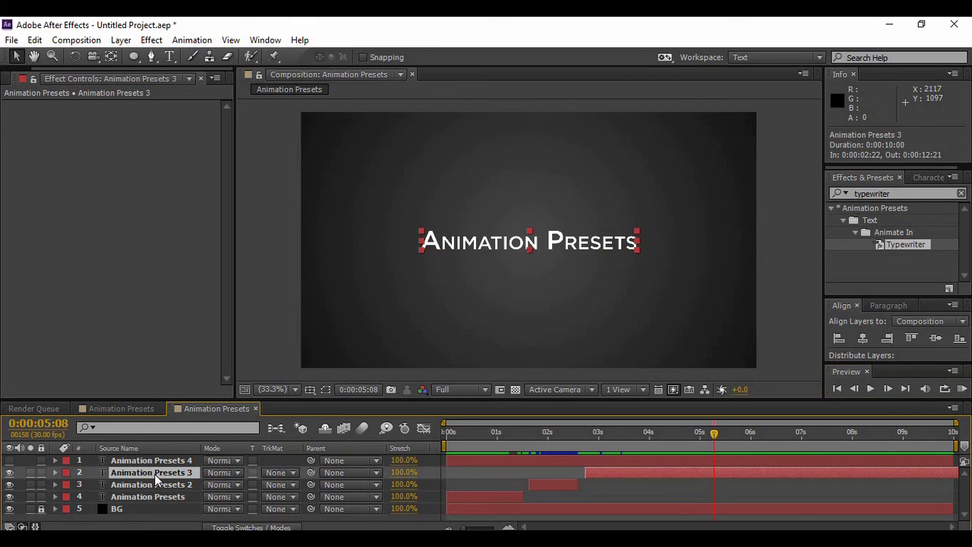
key("u")
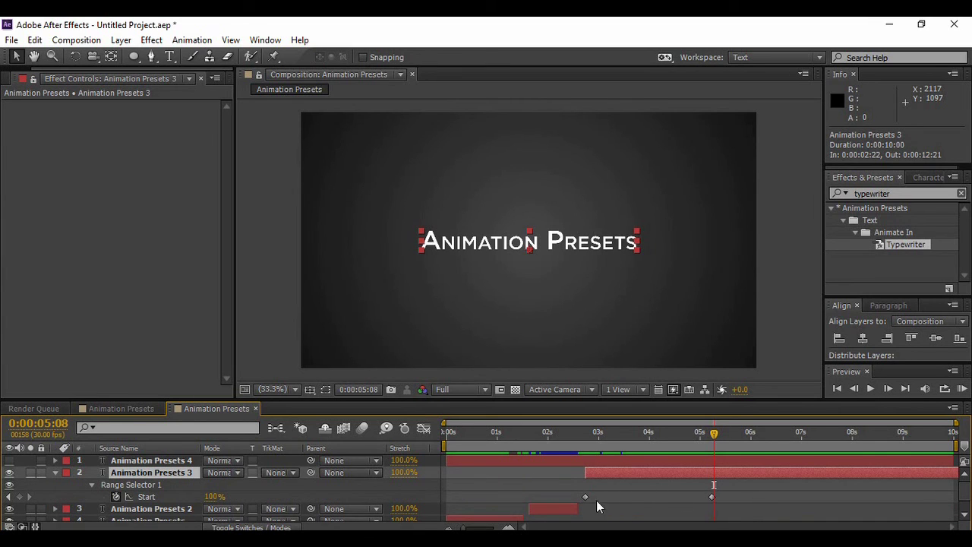
left_click_drag(580, 493, 725, 498)
key("F9")
Adjust the Start keyframes' timing on "Animation Presets 3", moving the end keyframe about half a second earlier
left_click_drag(713, 499, 715, 499)
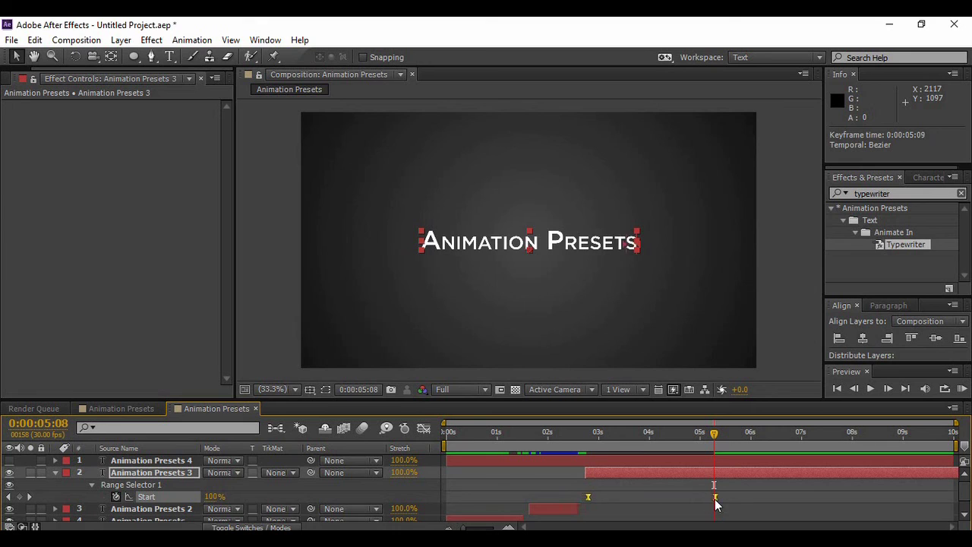
left_click(732, 492)
left_click_drag(712, 498, 686, 498)
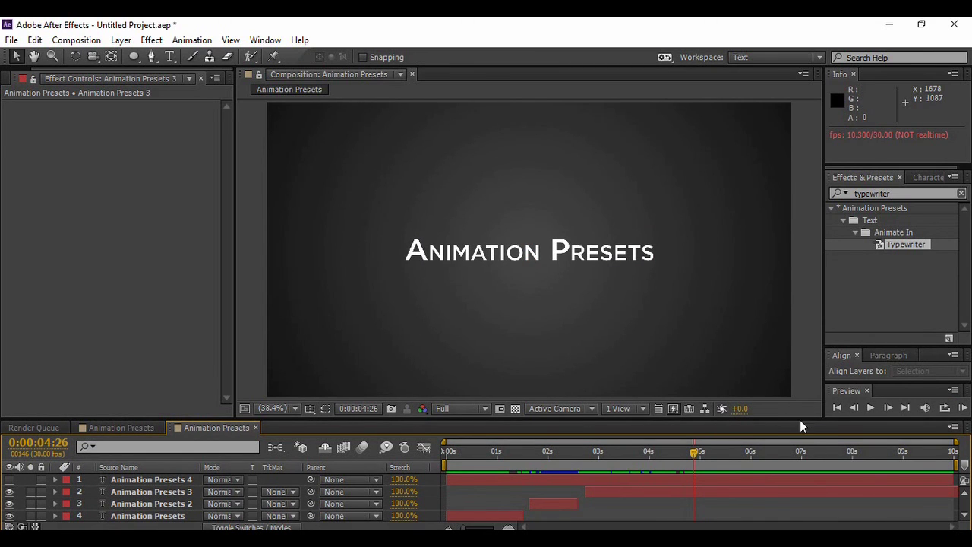
Split the "Animation Presets 3" layer at 0:00:04:26 and delete the part after the split
left_click(808, 494)
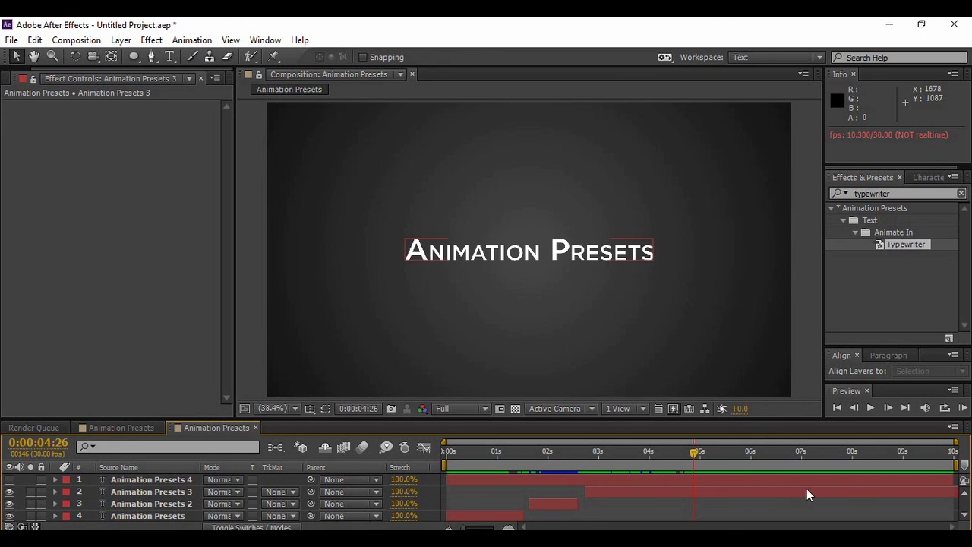
left_click(36, 40)
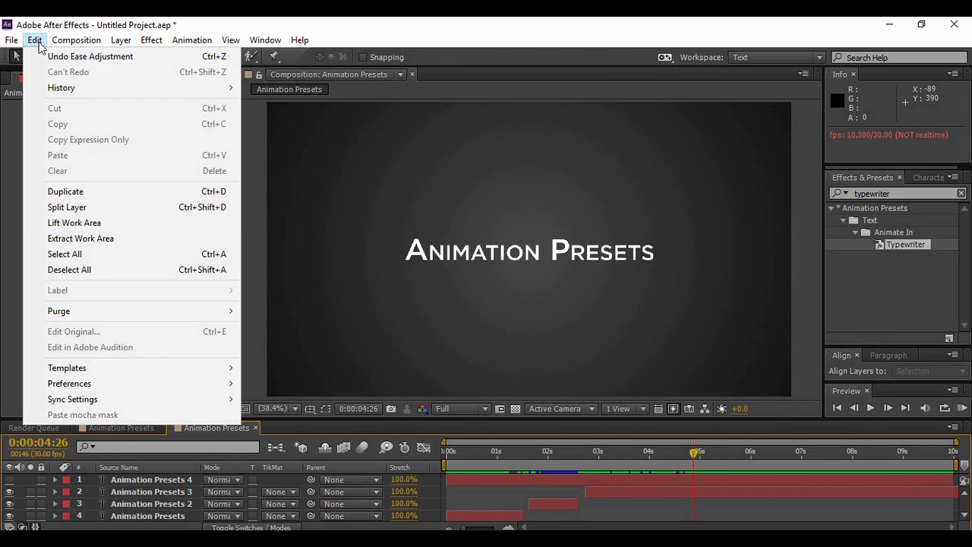
left_click(91, 211)
key("ctrl+z")
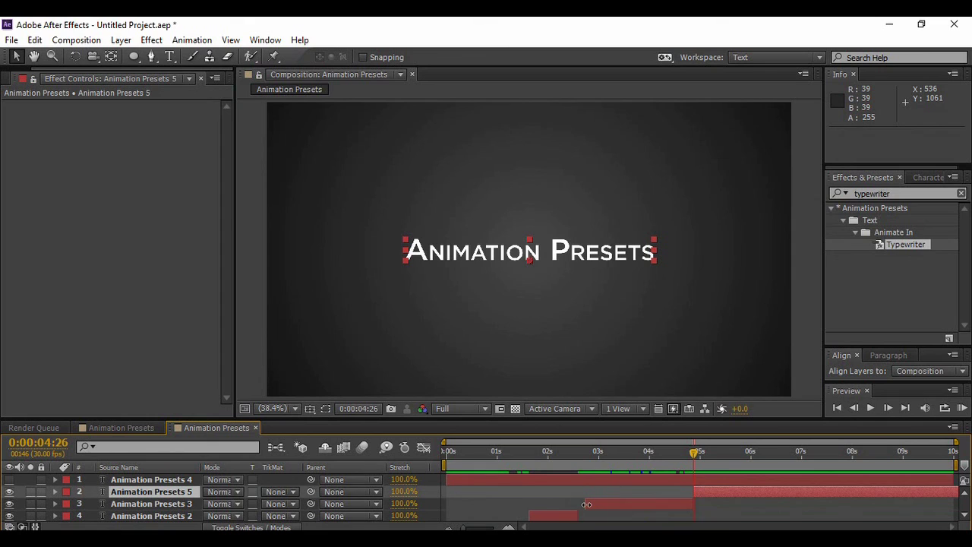
key("Delete")
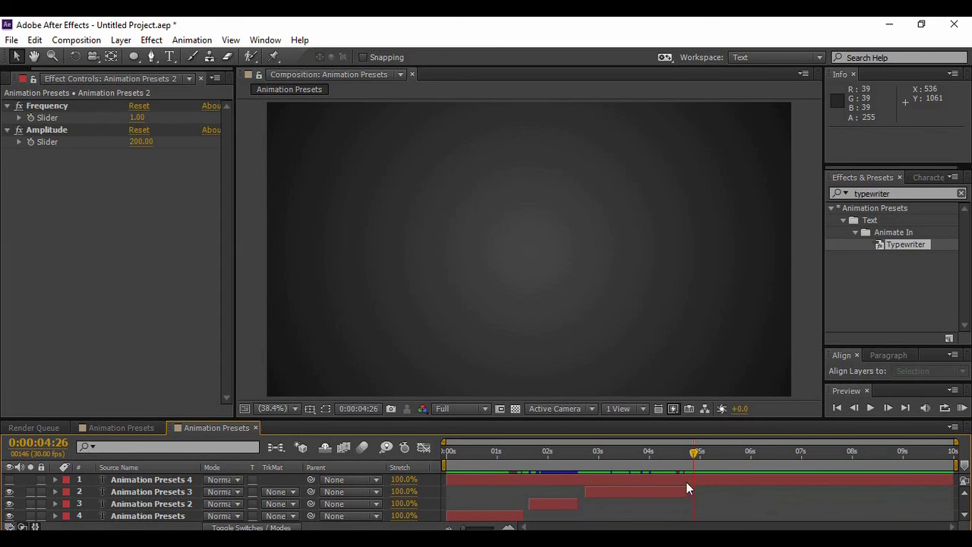
Move the current time to 0:00:05:01, shift the "Animation Presets 4" layer to start there and make it visible
left_click_drag(692, 453, 909, 478)
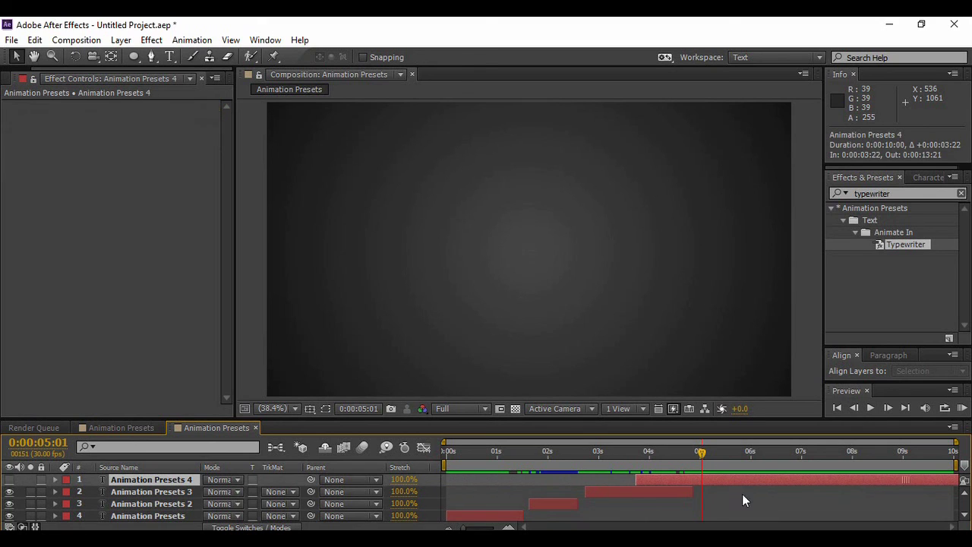
left_click_drag(711, 477, 777, 483)
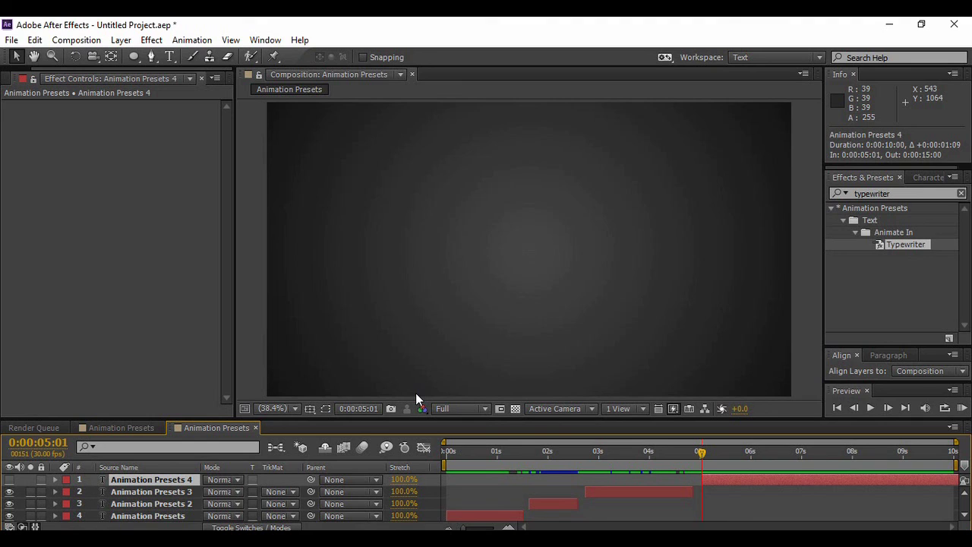
left_click(10, 479)
Search the presets for "twirl", apply Twirl On Each Line to the "Animation Presets 4" title and preview it
double_click(864, 193)
key("BackSpace")
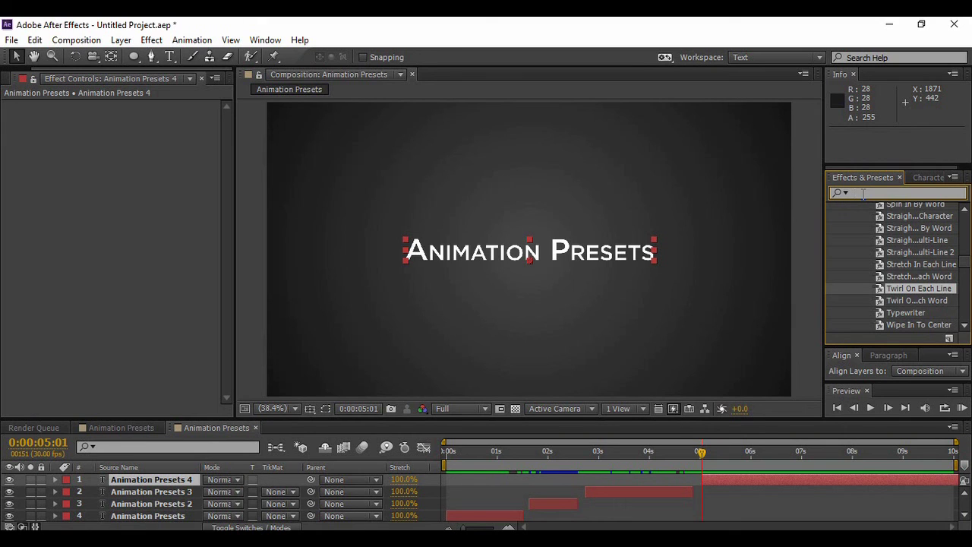
type("twi")
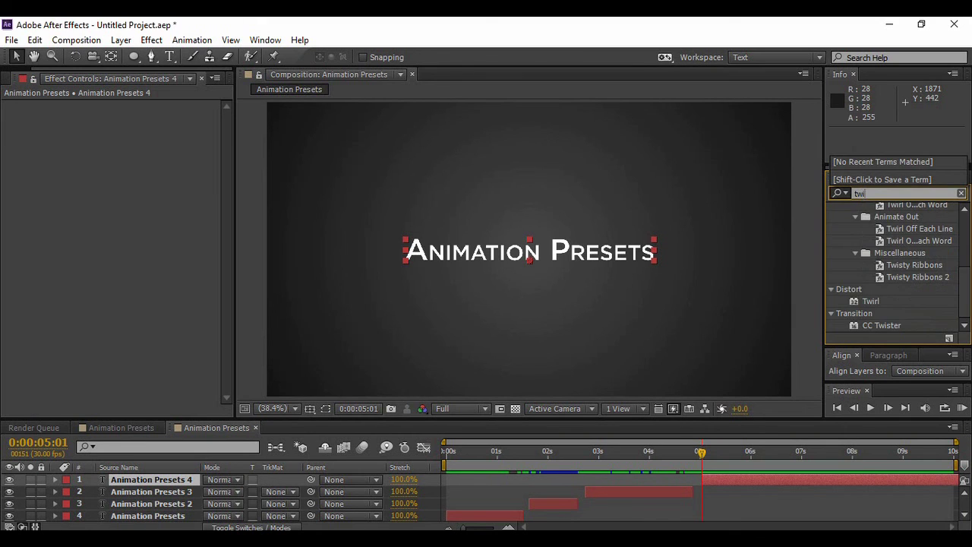
type("rl")
left_click_drag(919, 244, 547, 285)
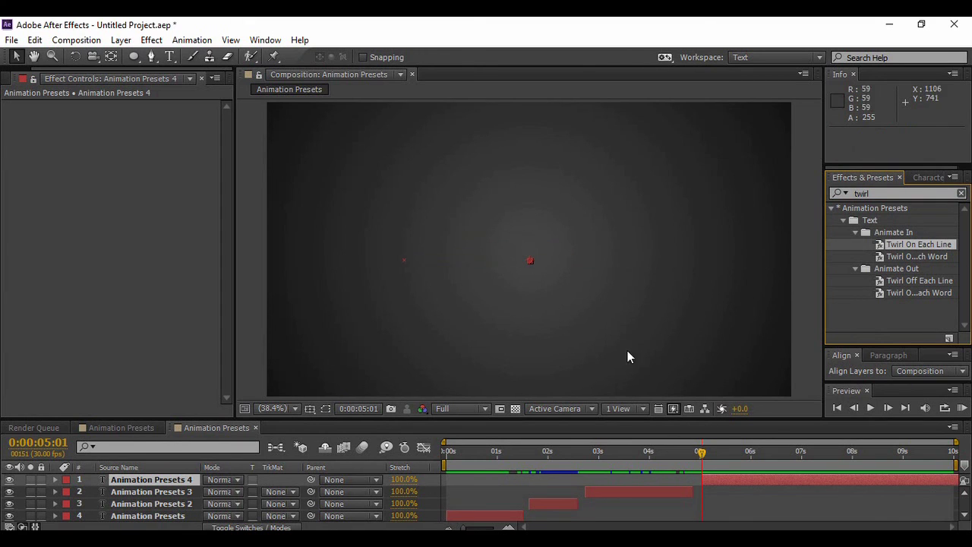
left_click(870, 408)
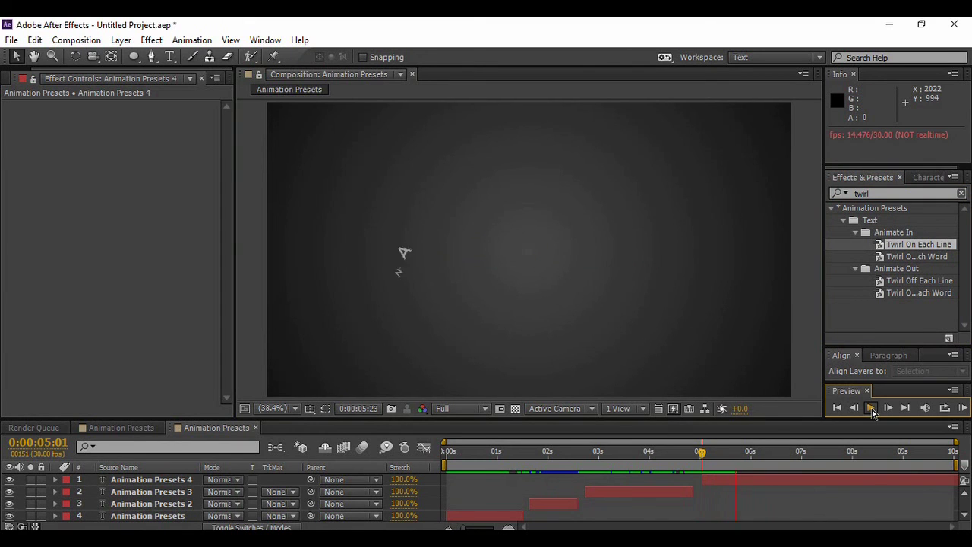